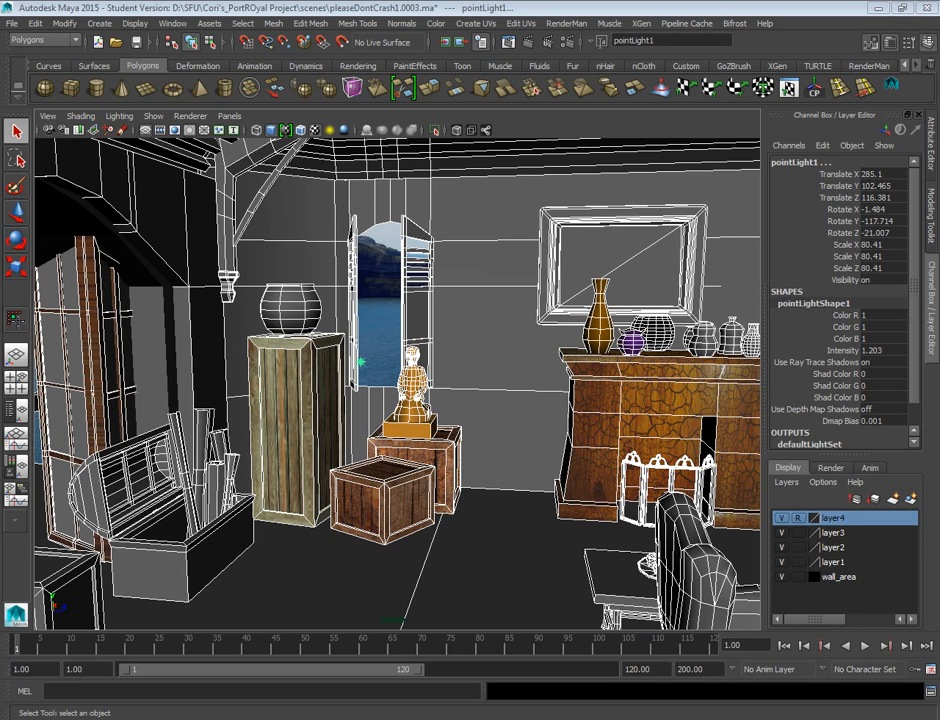
# Create a new render layer from the selected scene objects and name it Test.
pyautogui.click(829, 469)
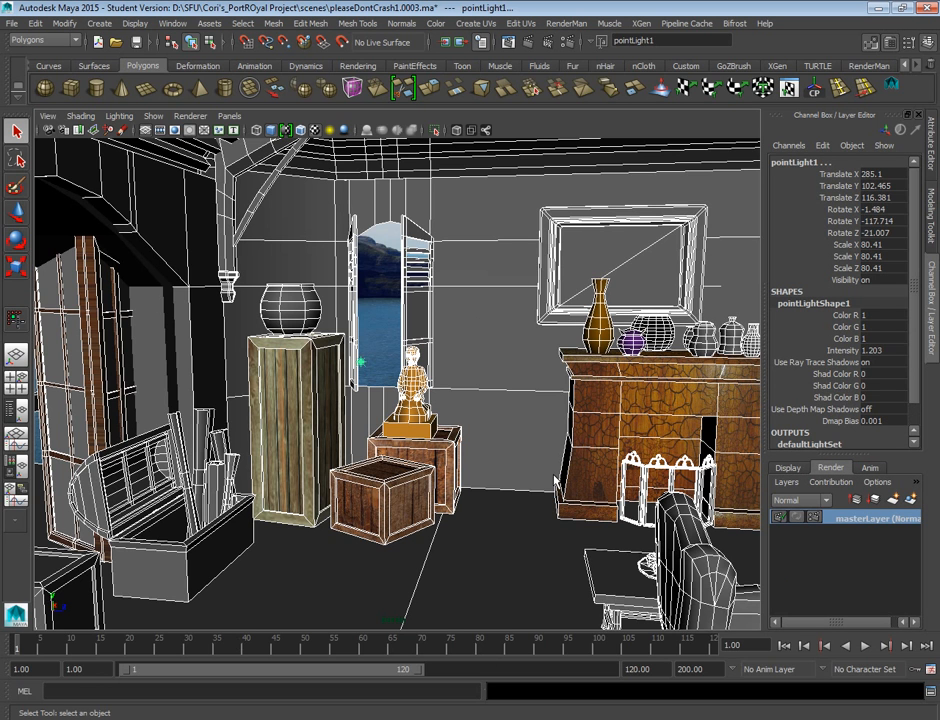
pyautogui.click(910, 503)
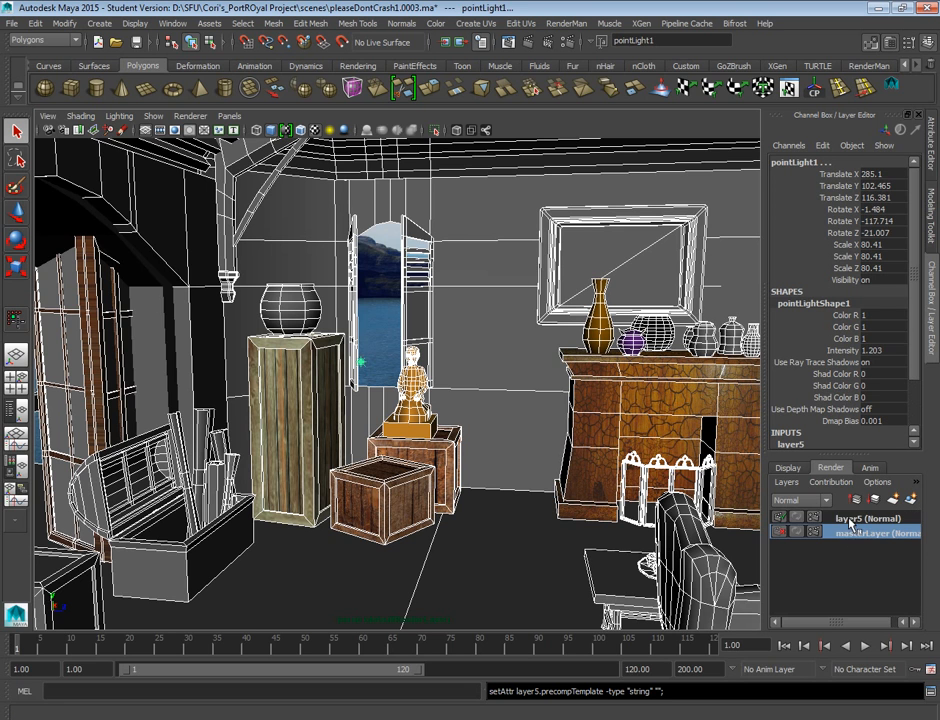
pyautogui.doubleClick(862, 518)
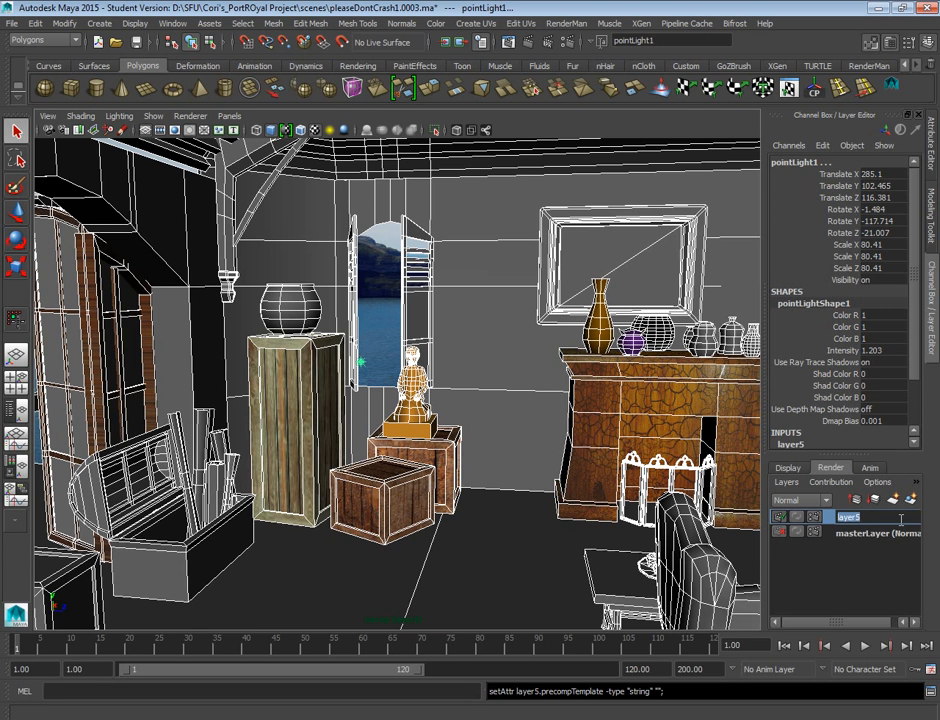
pyautogui.write('Development')
pyautogui.press('BackSpace')
pyautogui.press('BackSpace')
pyautogui.press('BackSpace')
pyautogui.press('BackSpace')
pyautogui.press('BackSpace')
pyautogui.press('BackSpace')
pyautogui.press('BackSpace')
pyautogui.press('BackSpace')
pyautogui.press('BackSpace')
pyautogui.press('BackSpace')
pyautogui.press('BackSpace')
pyautogui.write('Test')
pyautogui.press('Return')
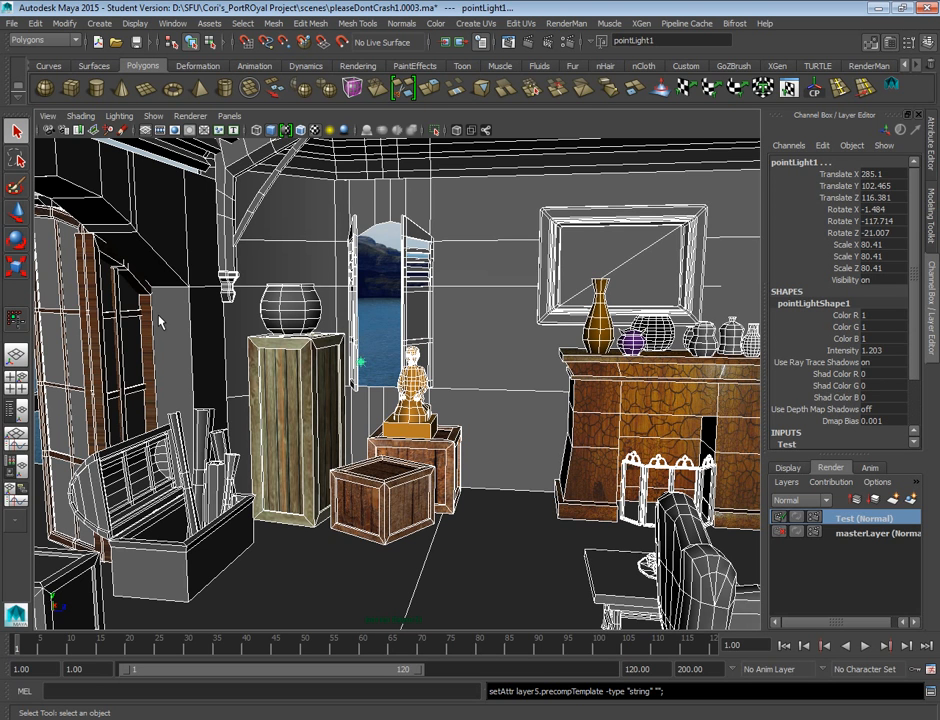
# Switch back and forth between the Test and masterLayer render layers to compare what each one shows.
pyautogui.click(857, 535)
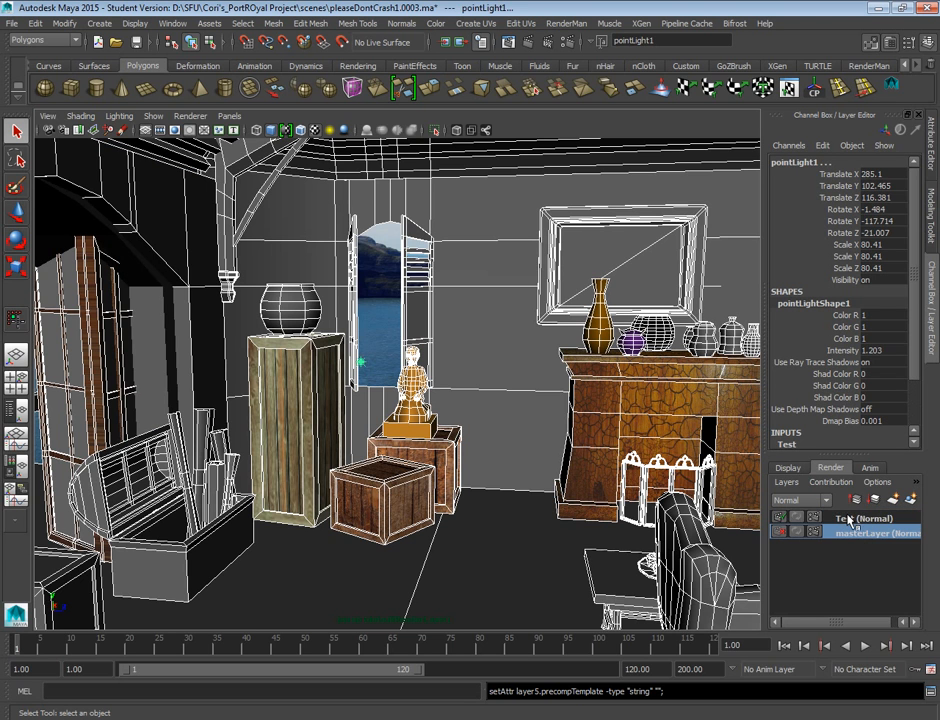
pyautogui.click(848, 520)
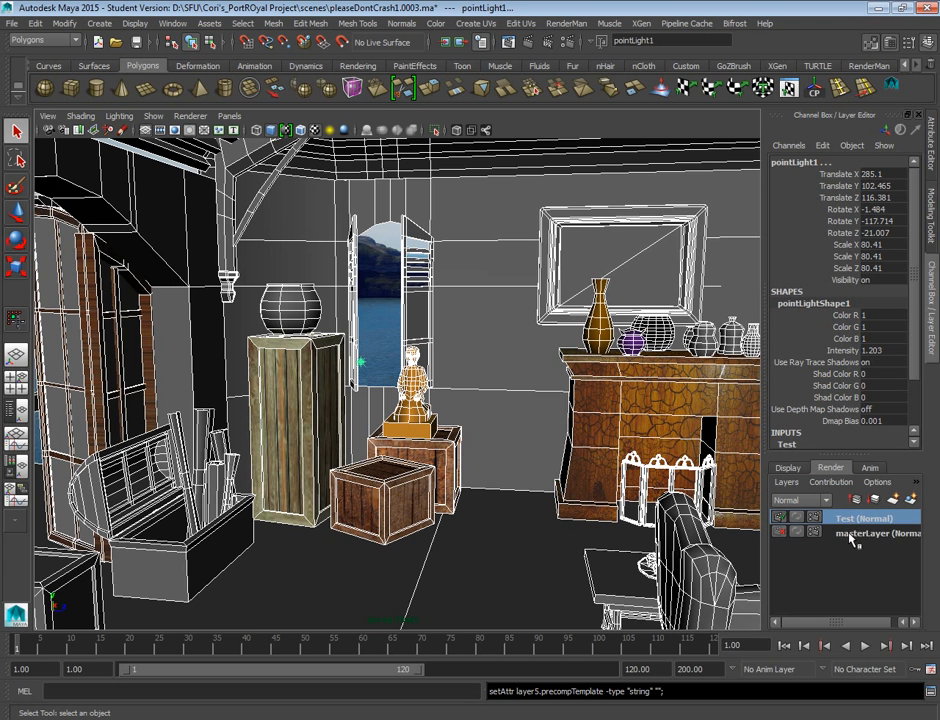
pyautogui.click(852, 536)
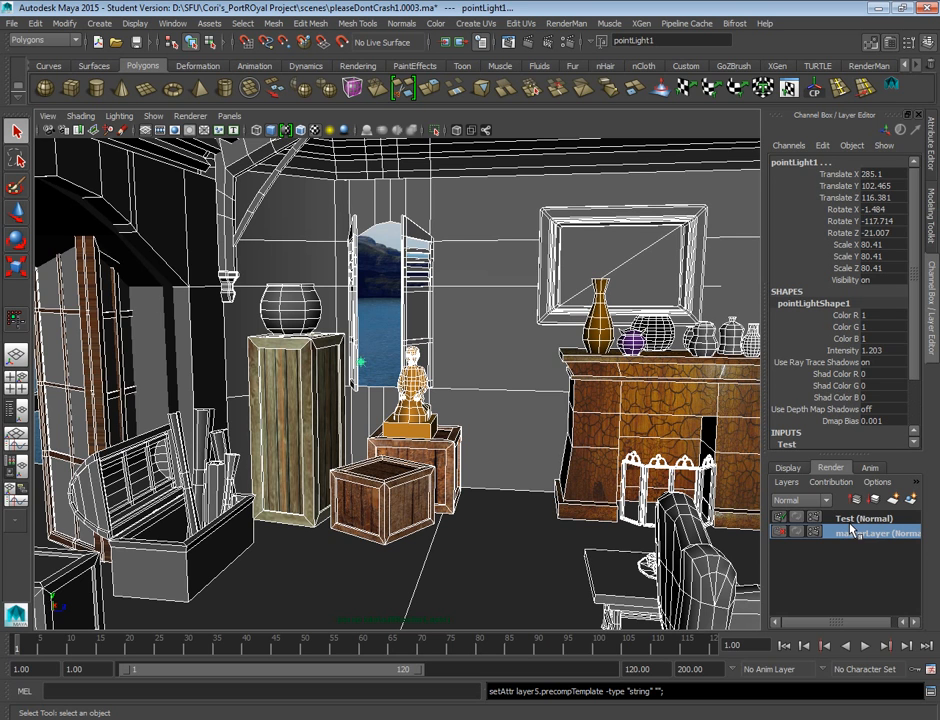
pyautogui.click(850, 521)
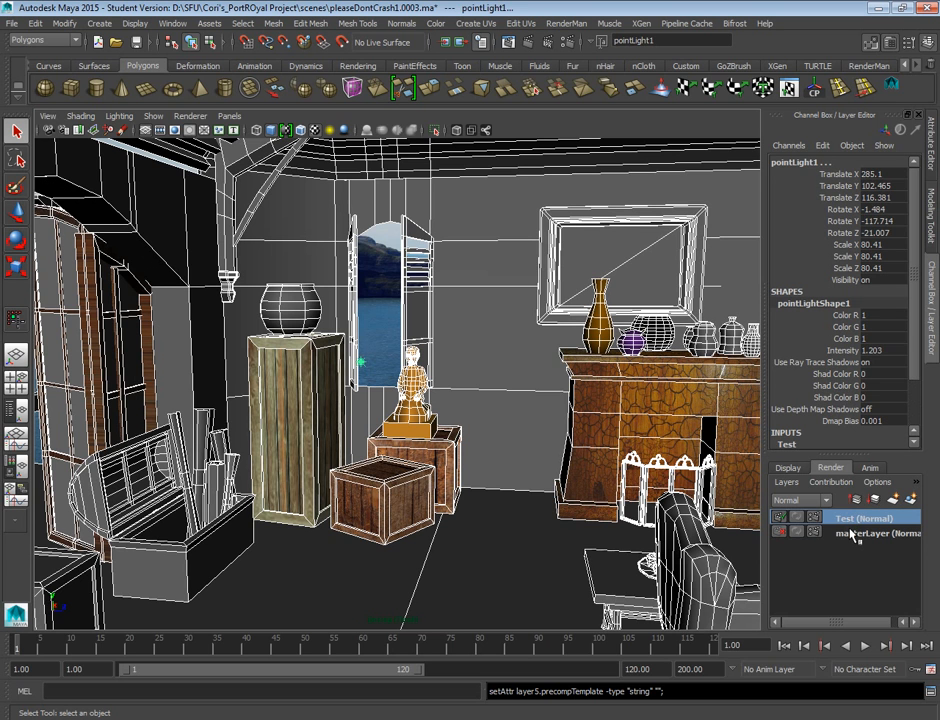
pyautogui.click(852, 536)
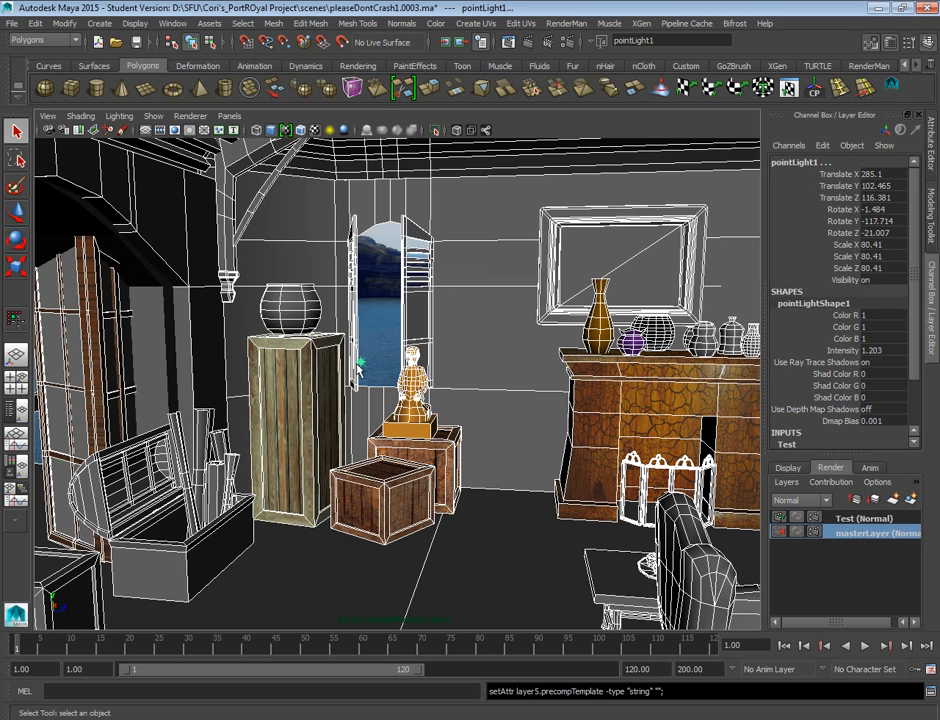
# Remove the dark arched surface in front of the wall beside the large wood-framed window.
pyautogui.click(144, 318)
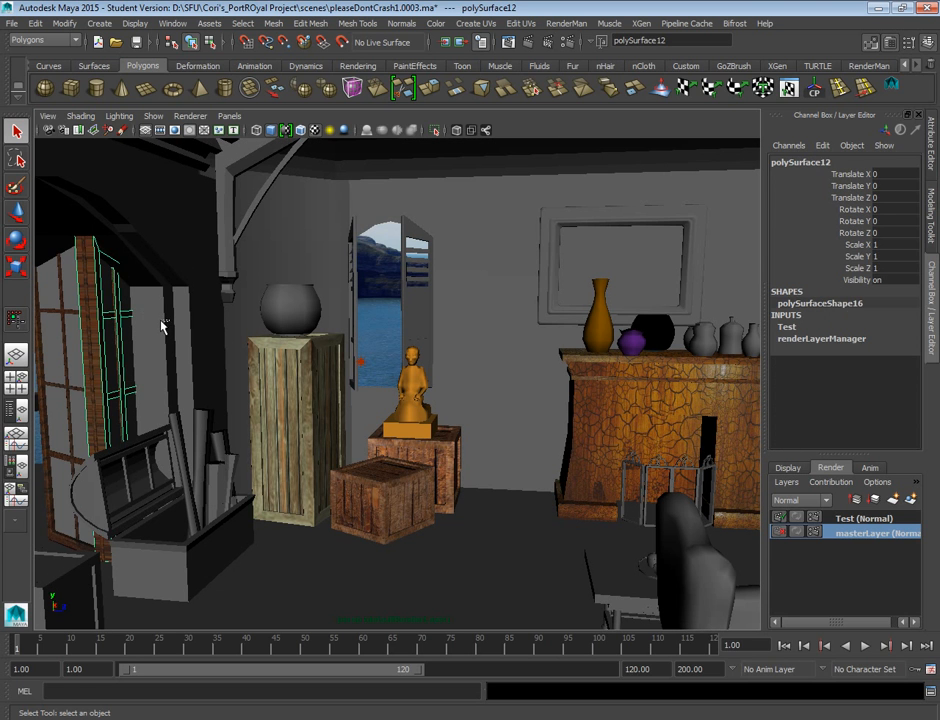
pyautogui.click(162, 325)
pyautogui.moveTo(163, 324)
pyautogui.mouseDown()
pyautogui.moveTo(181, 334)
pyautogui.moveTo(167, 332)
pyautogui.mouseUp()
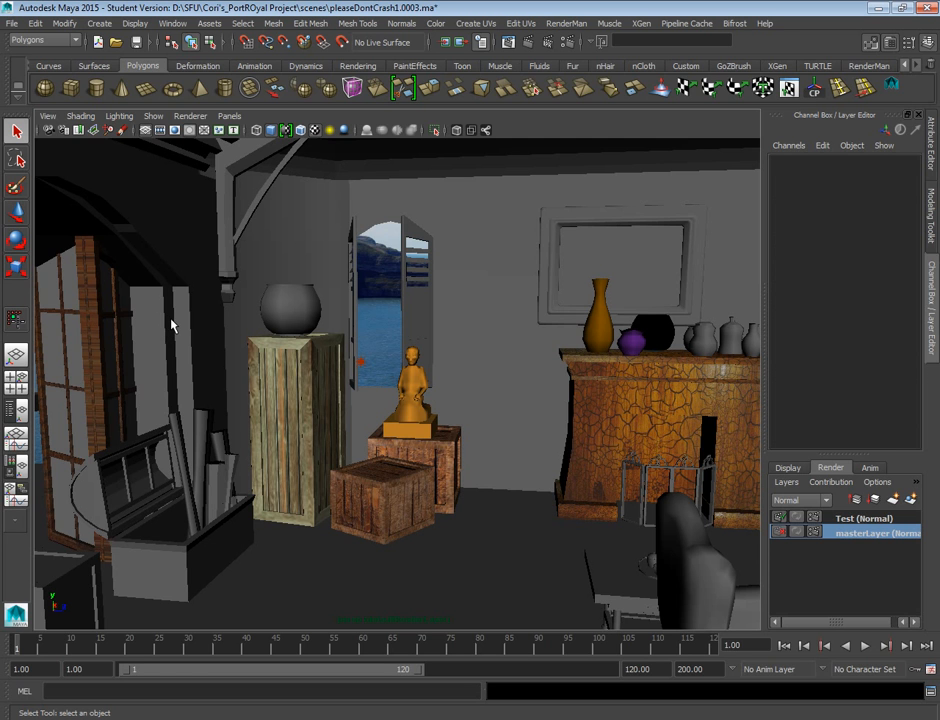
pyautogui.click(169, 325)
pyautogui.click(163, 325)
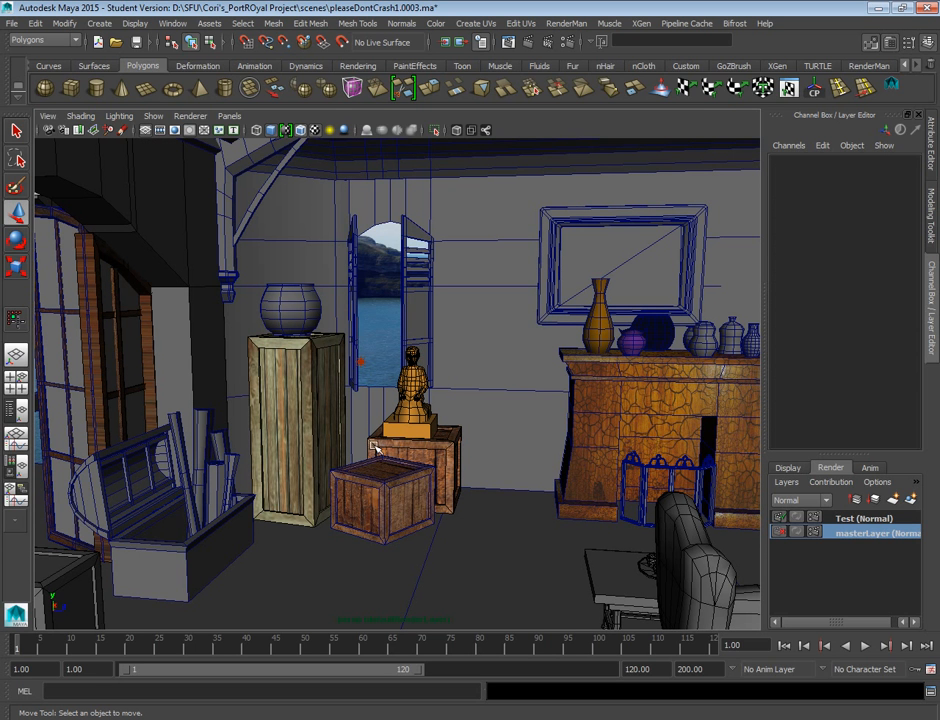
# With the Test render layer active, create a layer override for the Global Illumination accuracy and set it to 40.
pyautogui.click(852, 518)
pyautogui.click(858, 535)
pyautogui.click(843, 519)
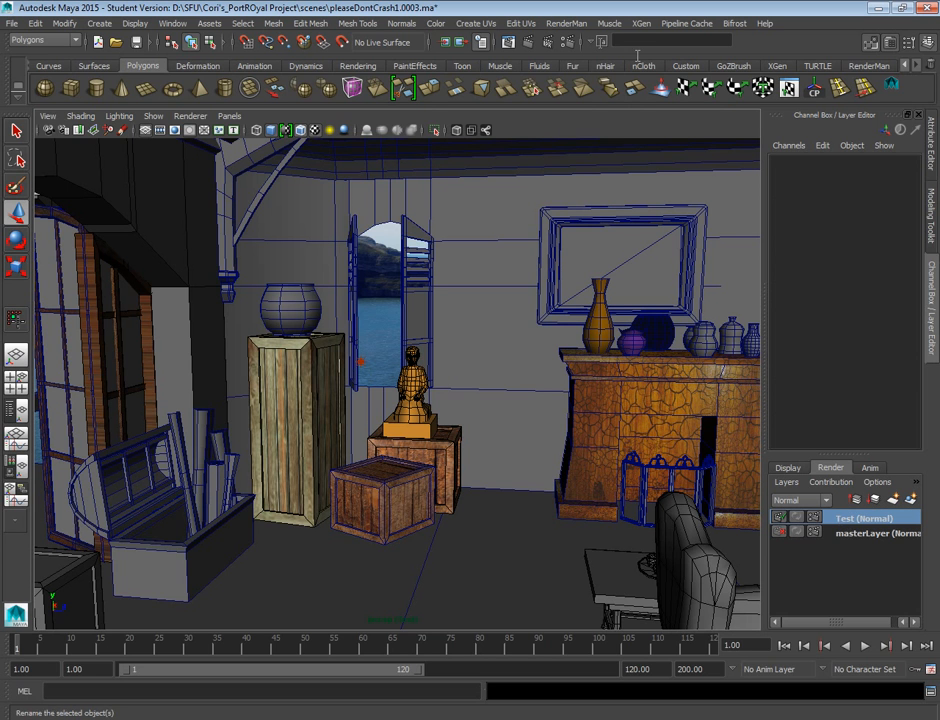
pyautogui.click(567, 44)
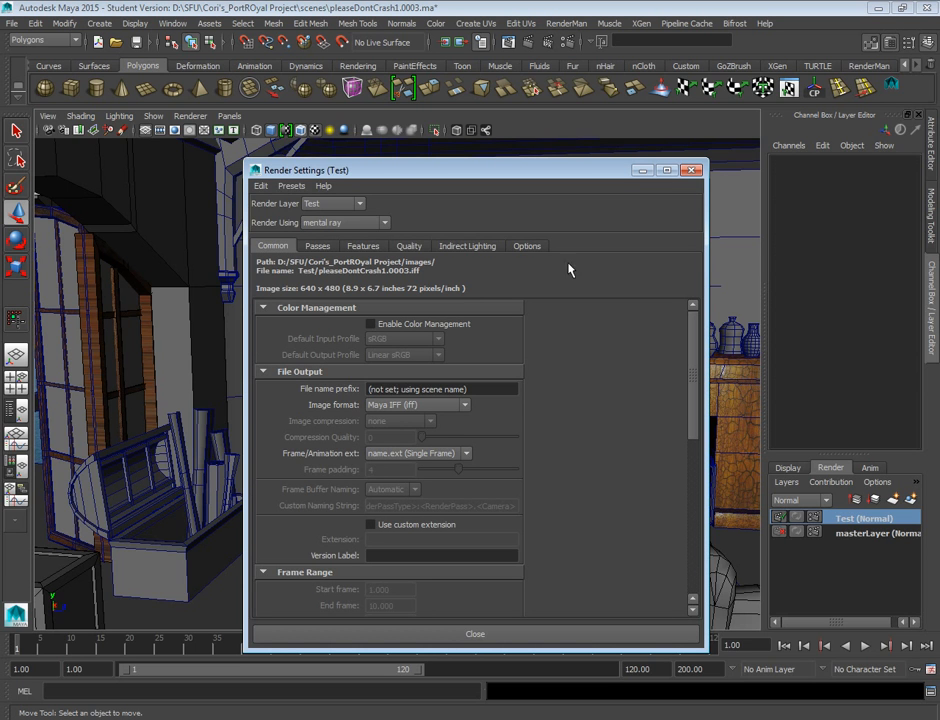
pyautogui.click(462, 246)
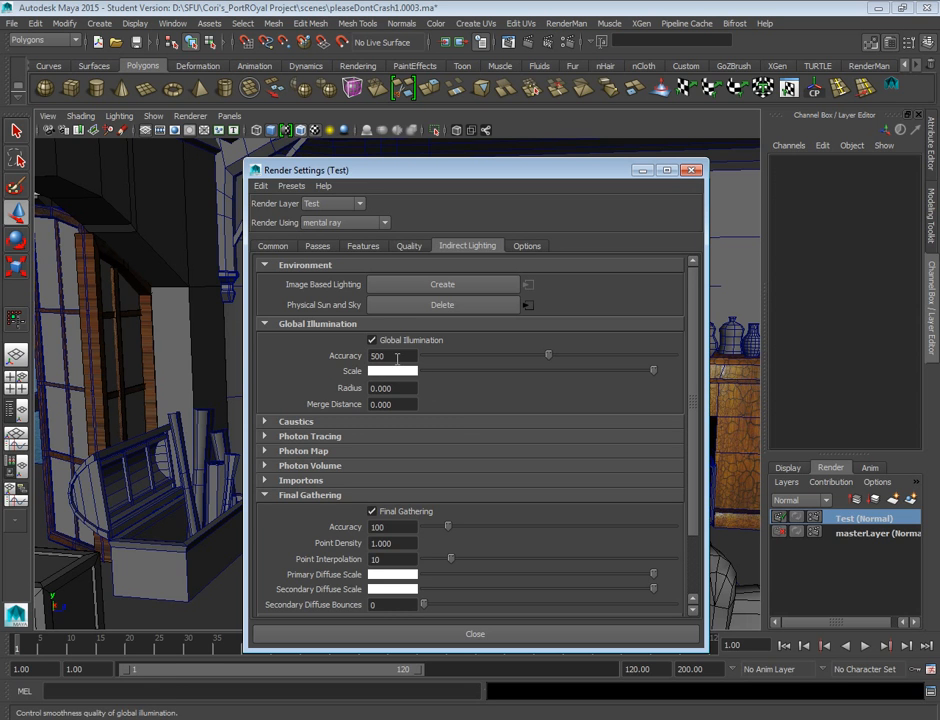
pyautogui.rightClick(346, 357)
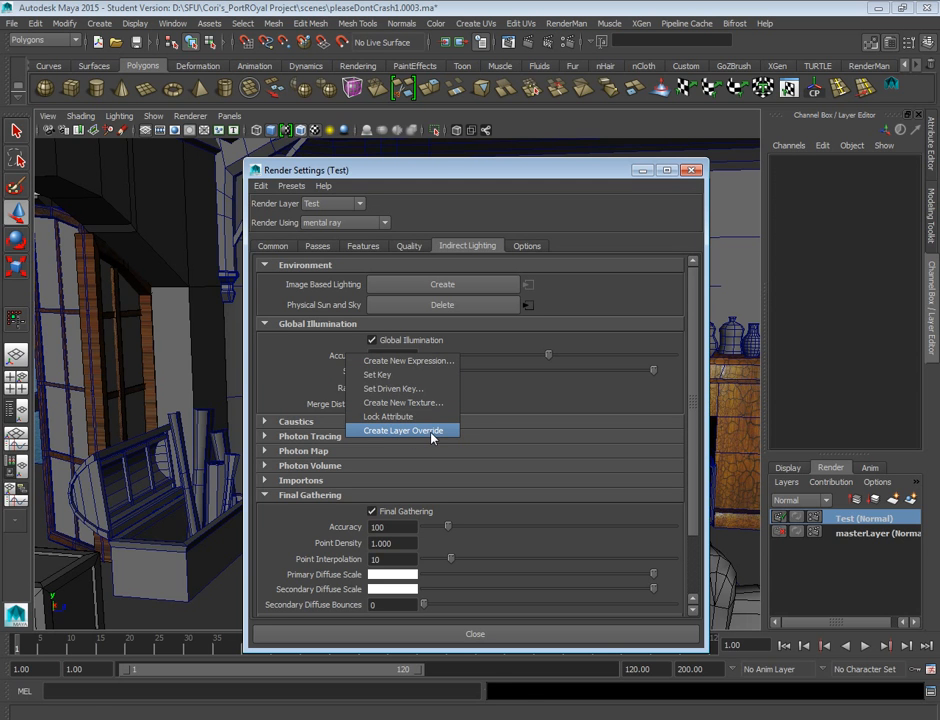
pyautogui.click(431, 432)
pyautogui.click(392, 356)
pyautogui.write('40')
pyautogui.press('Return')
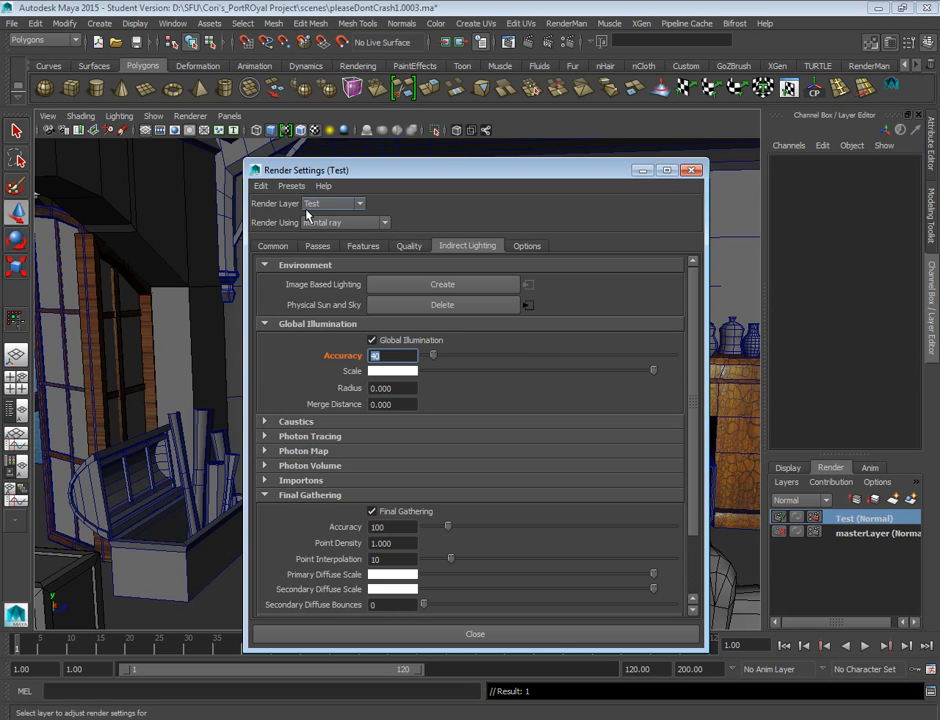
# Compare the Global Illumination accuracy between masterLayer and Test, ending on the Test layer.
pyautogui.click(856, 534)
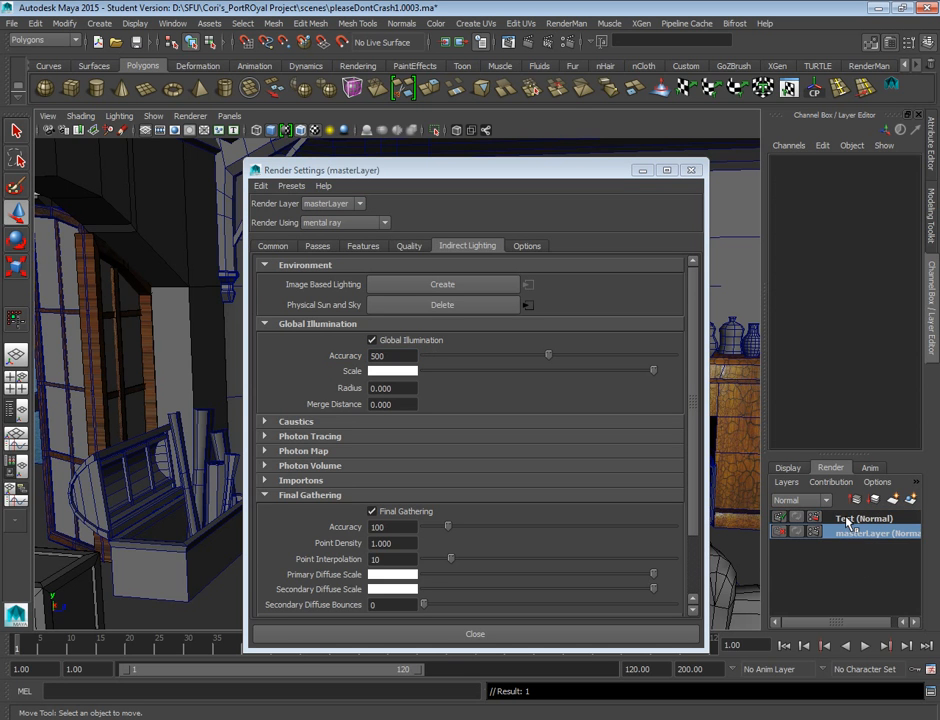
pyautogui.click(850, 519)
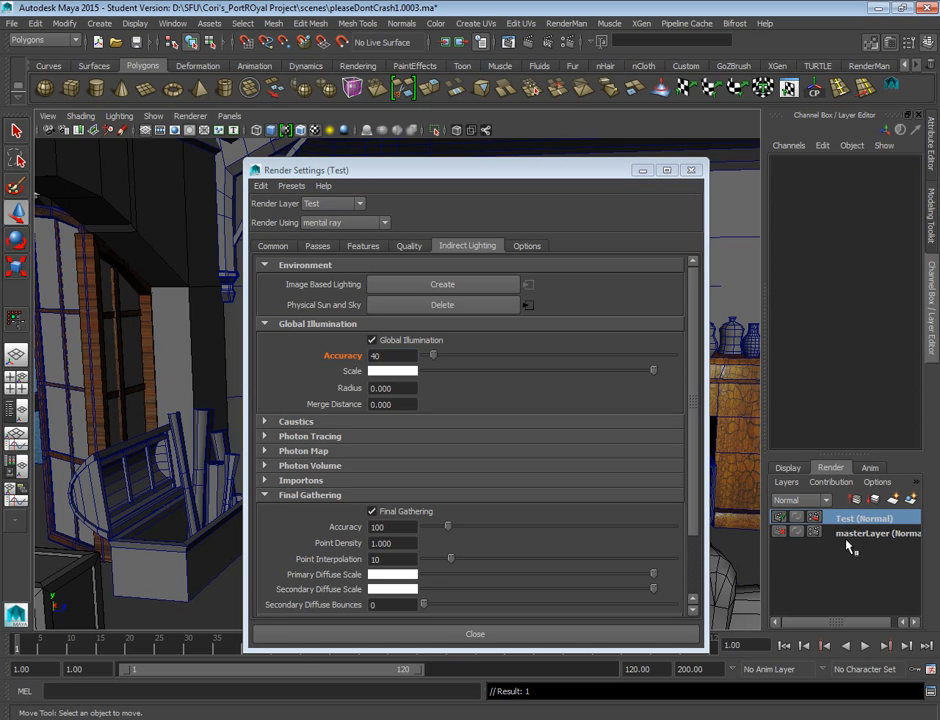
pyautogui.click(850, 534)
pyautogui.click(845, 518)
# Create a layer override for the Final Gathering accuracy on the Test layer and lower it to 15.
pyautogui.scroll(-3, 340, 438)
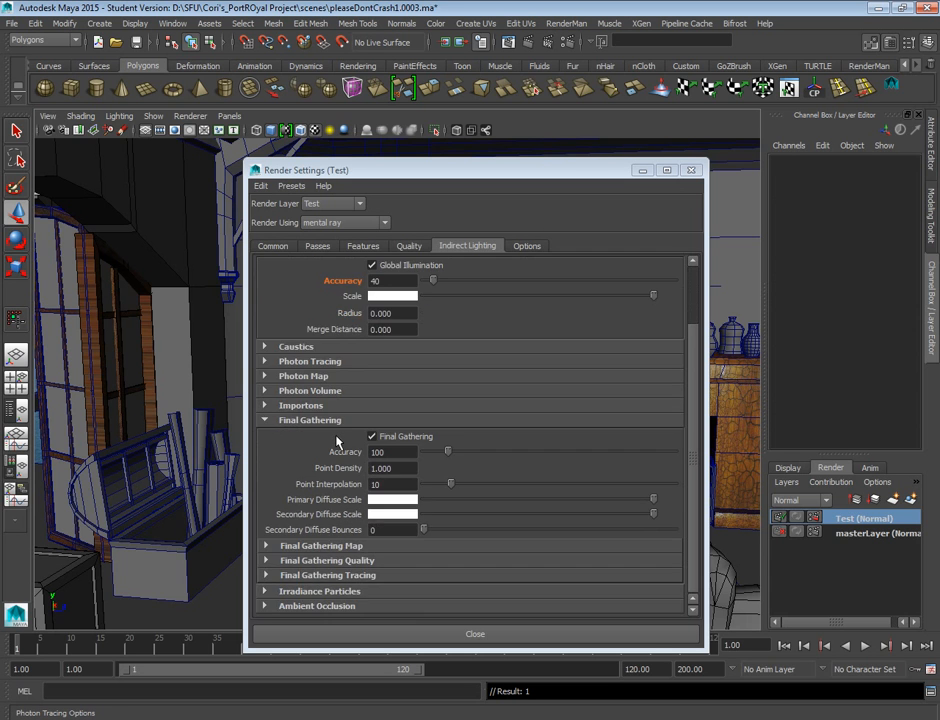
pyautogui.rightClick(335, 453)
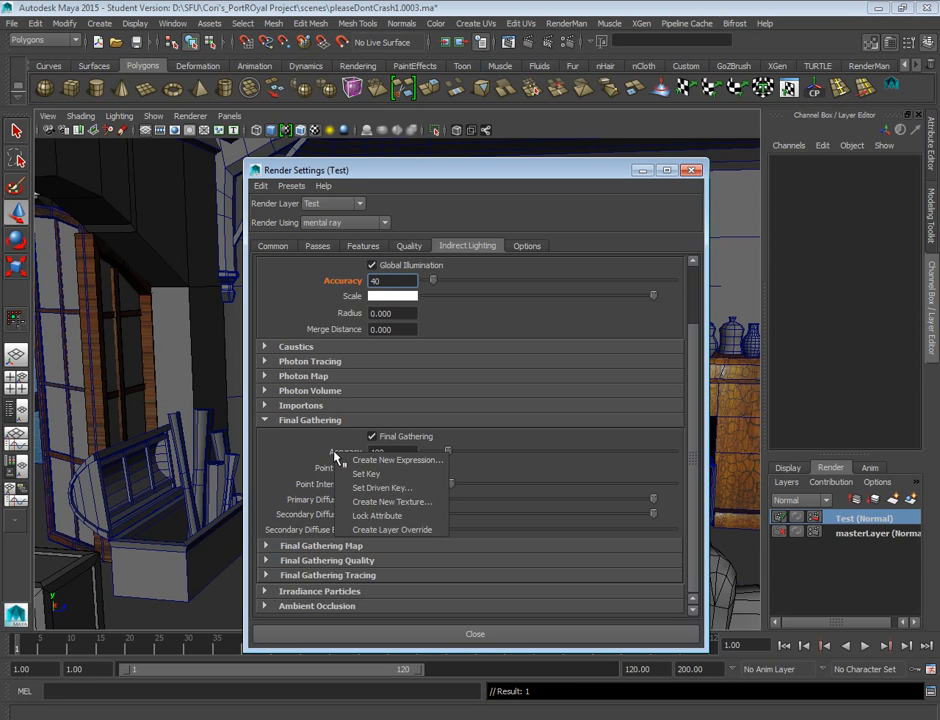
pyautogui.click(378, 530)
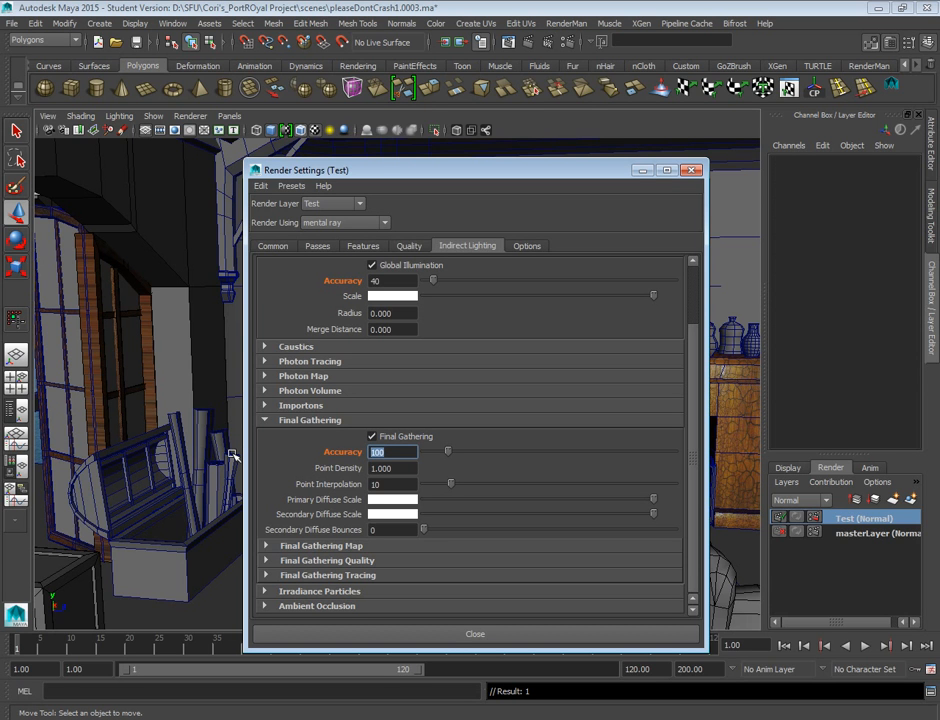
pyautogui.moveTo(447, 451); pyautogui.dragTo(427, 454)
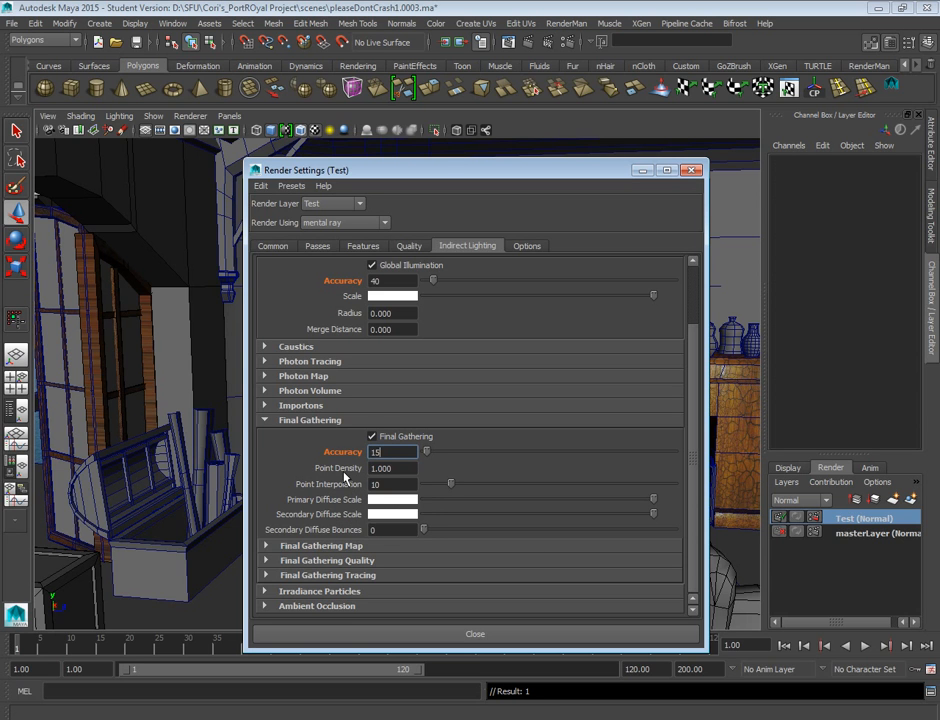
# Create a layer override for the Final Gathering point density on the Test layer and set it to 0.05.
pyautogui.rightClick(345, 470)
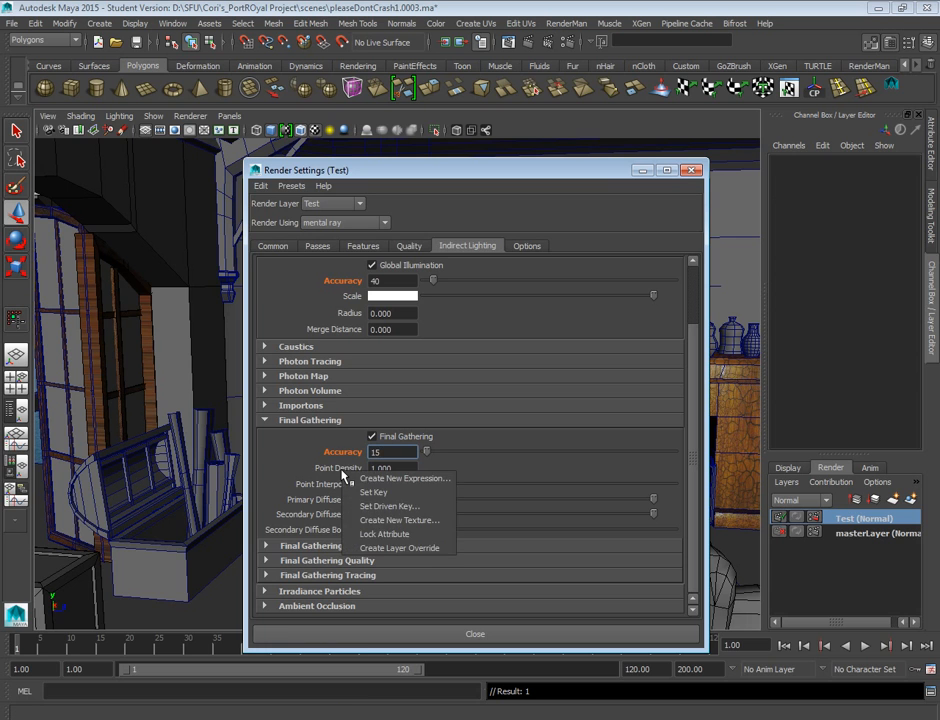
pyautogui.click(398, 548)
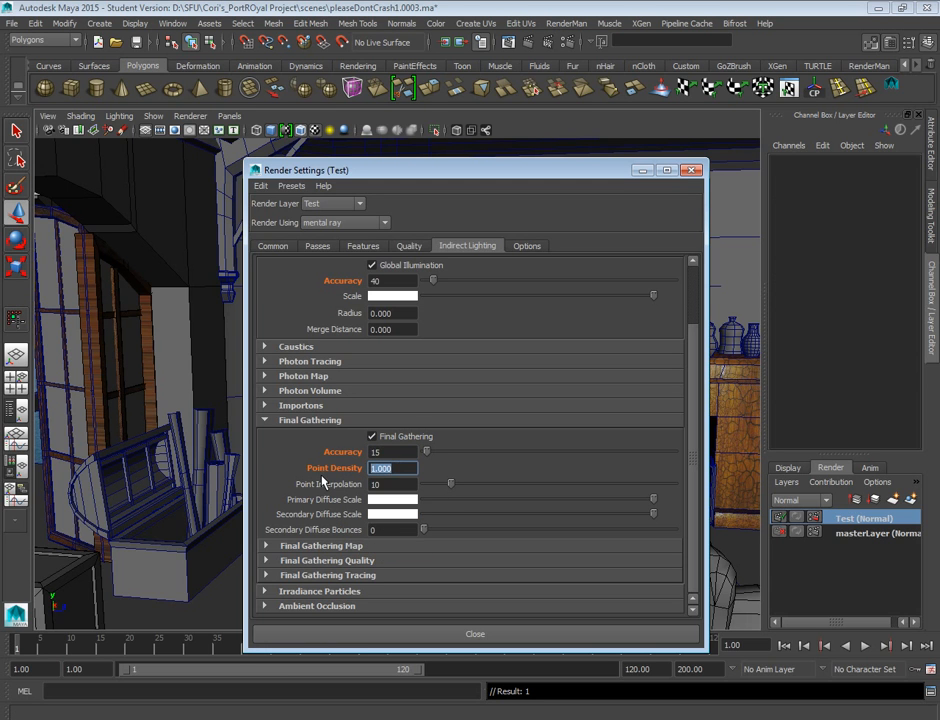
pyautogui.write('.05')
pyautogui.press('Return')
pyautogui.rightClick(322, 490)
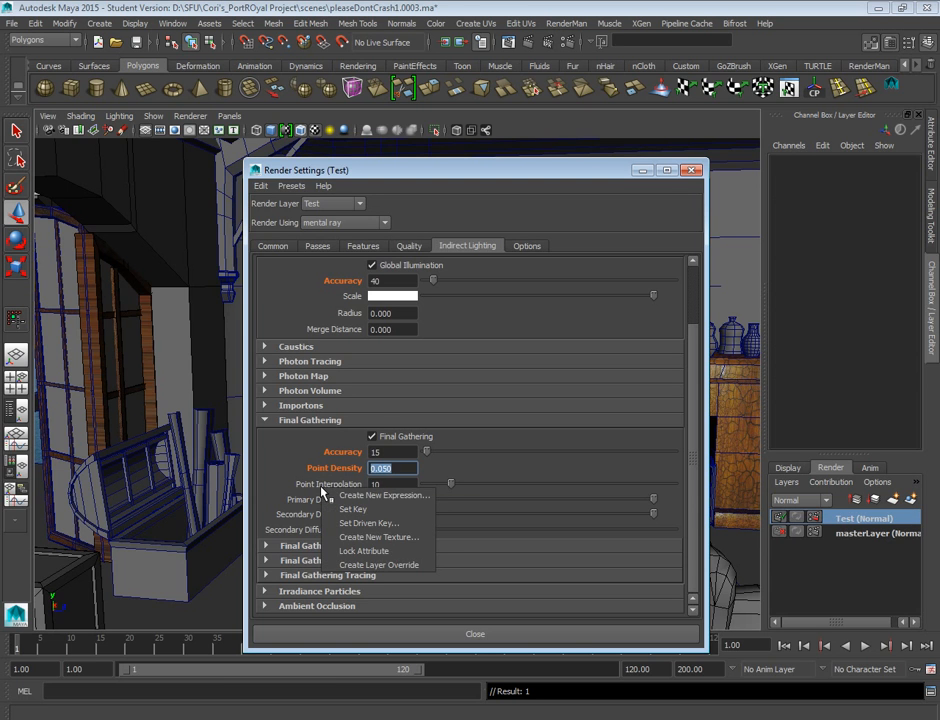
pyautogui.click(297, 472)
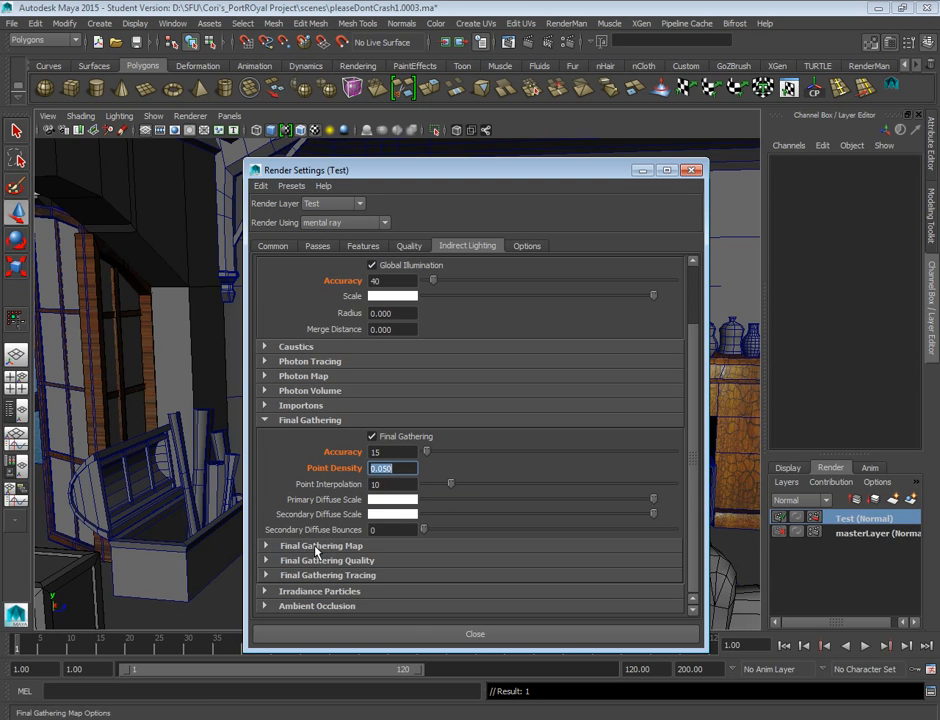
# Review the Test layer's sampling and filter quality settings, and return to its indirect lighting settings.
pyautogui.scroll(2, 316, 550)
pyautogui.scroll(-2, 506, 348)
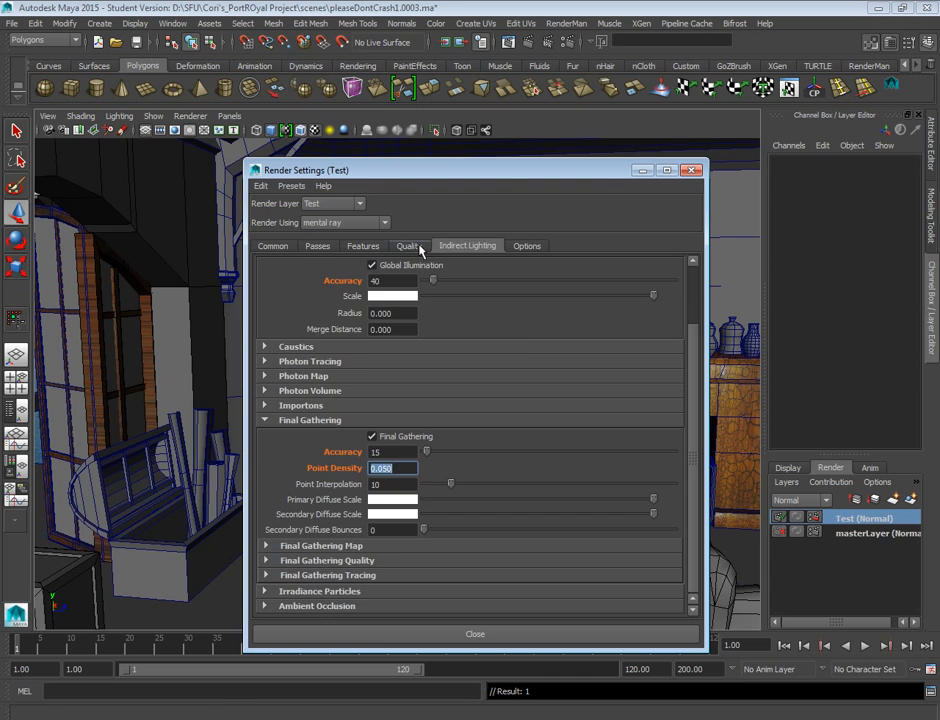
pyautogui.click(409, 246)
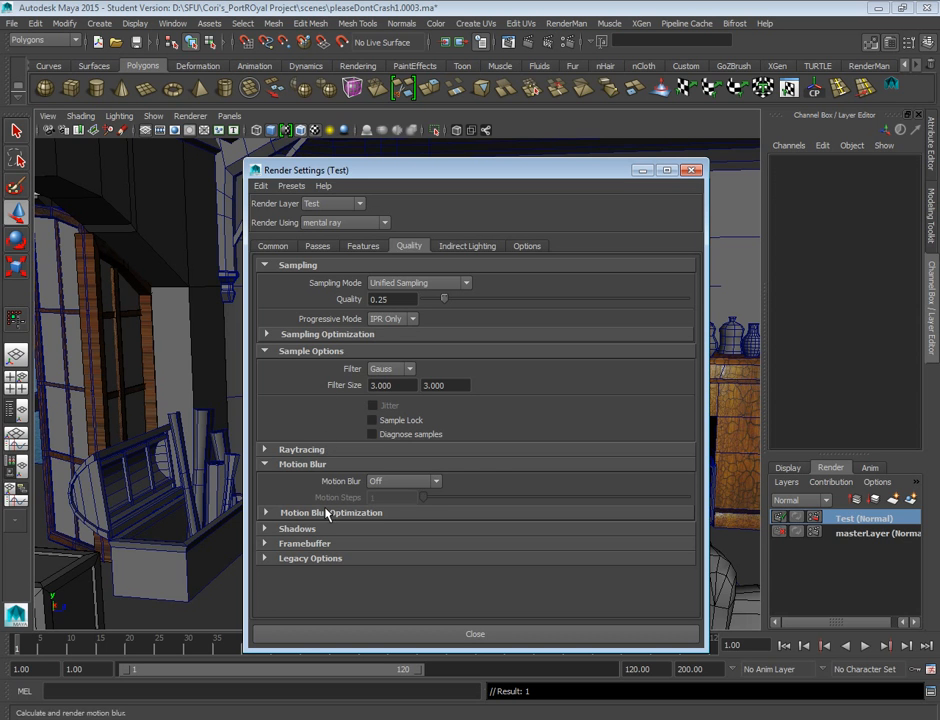
pyautogui.rightClick(348, 370)
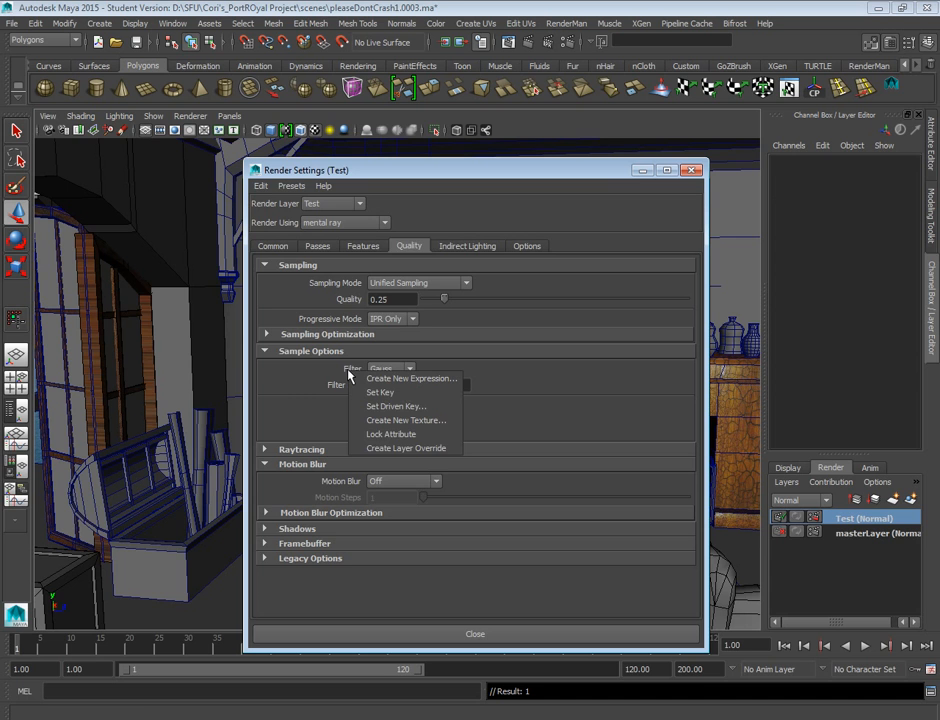
pyautogui.click(288, 402)
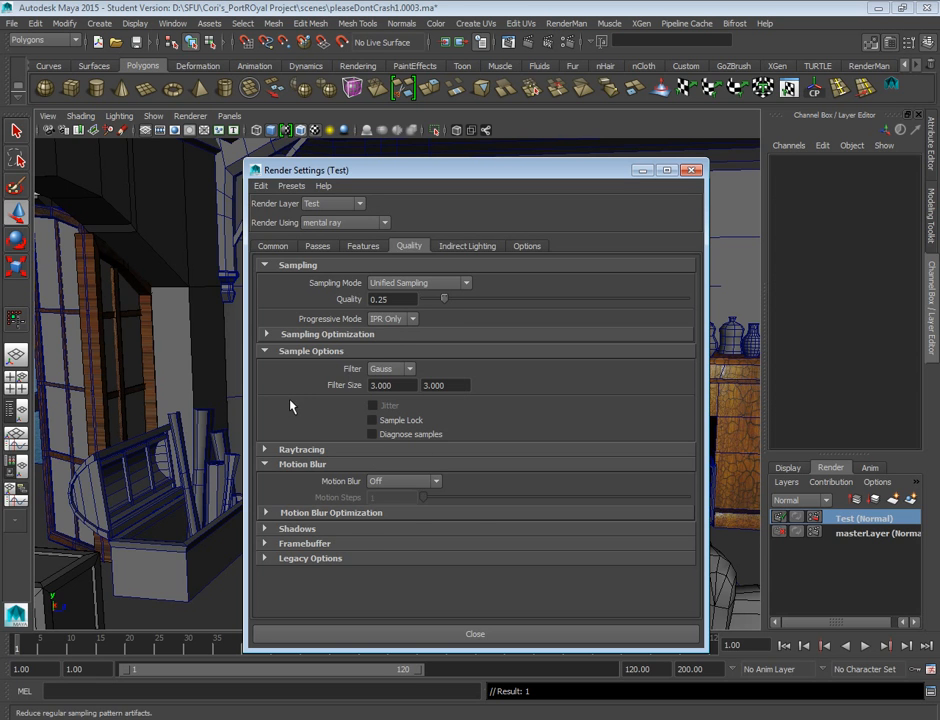
pyautogui.click(484, 246)
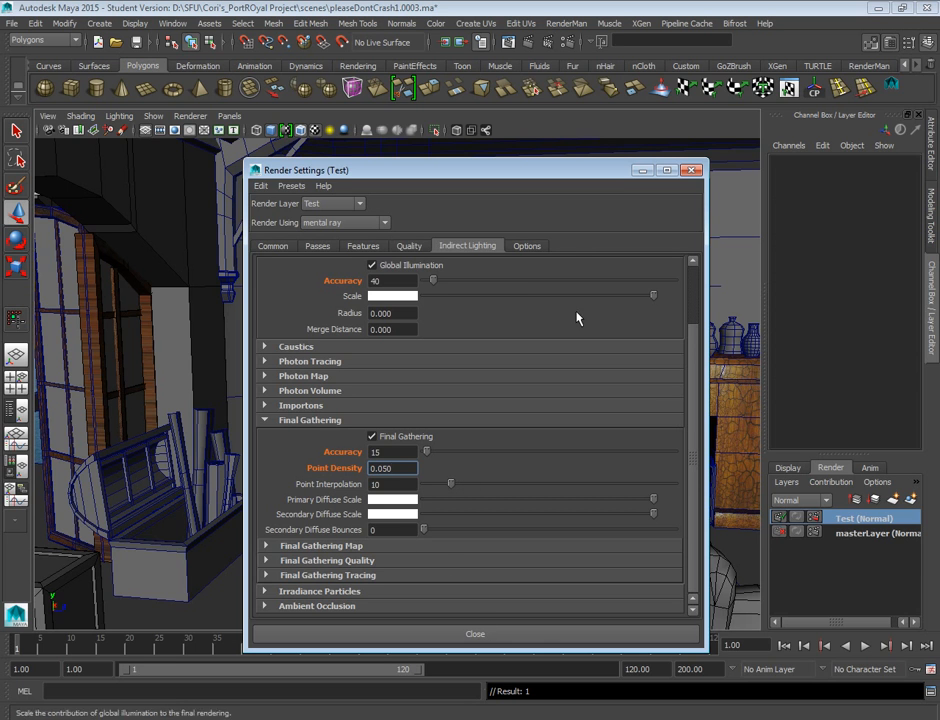
# Review the Test layer's renderable camera and image size in the common render settings, and put the settings window away.
pyautogui.click(641, 172)
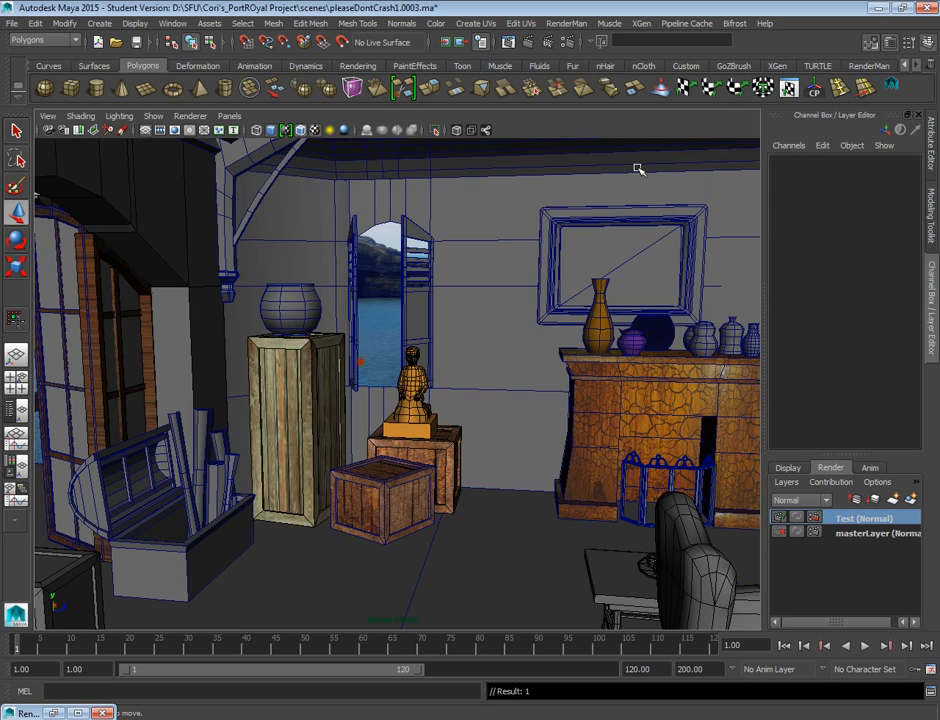
pyautogui.click(52, 714)
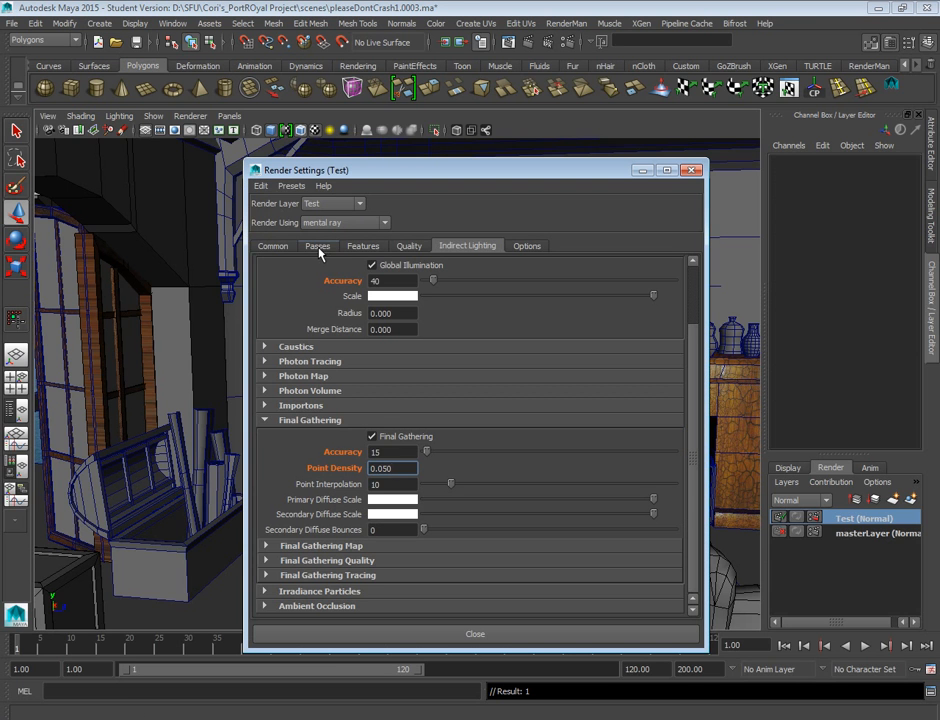
pyautogui.click(273, 246)
pyautogui.scroll(-8, 329, 466)
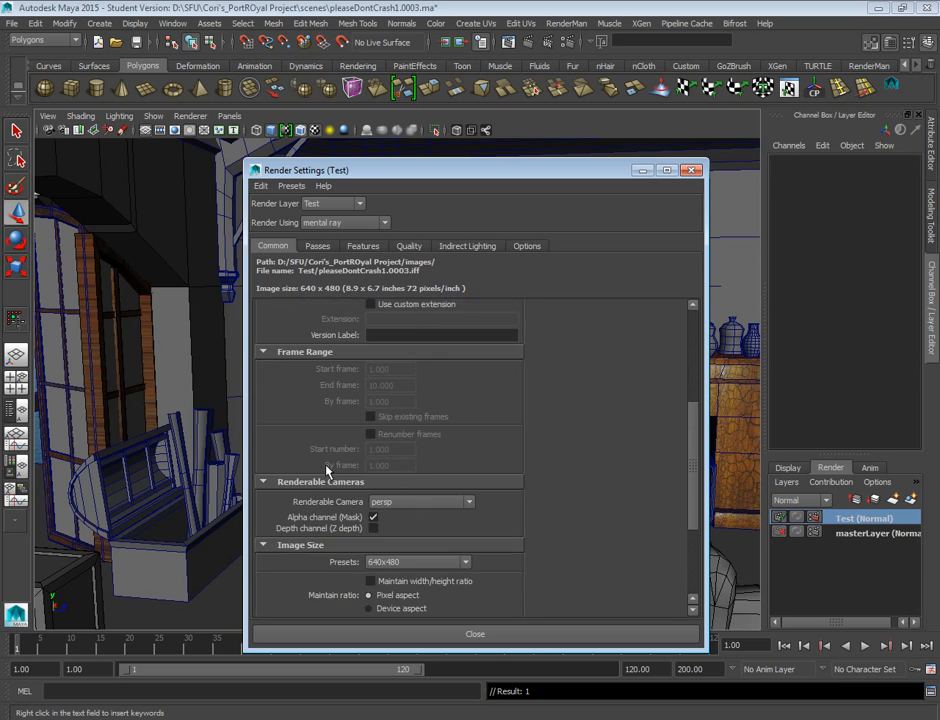
pyautogui.scroll(-5, 327, 470)
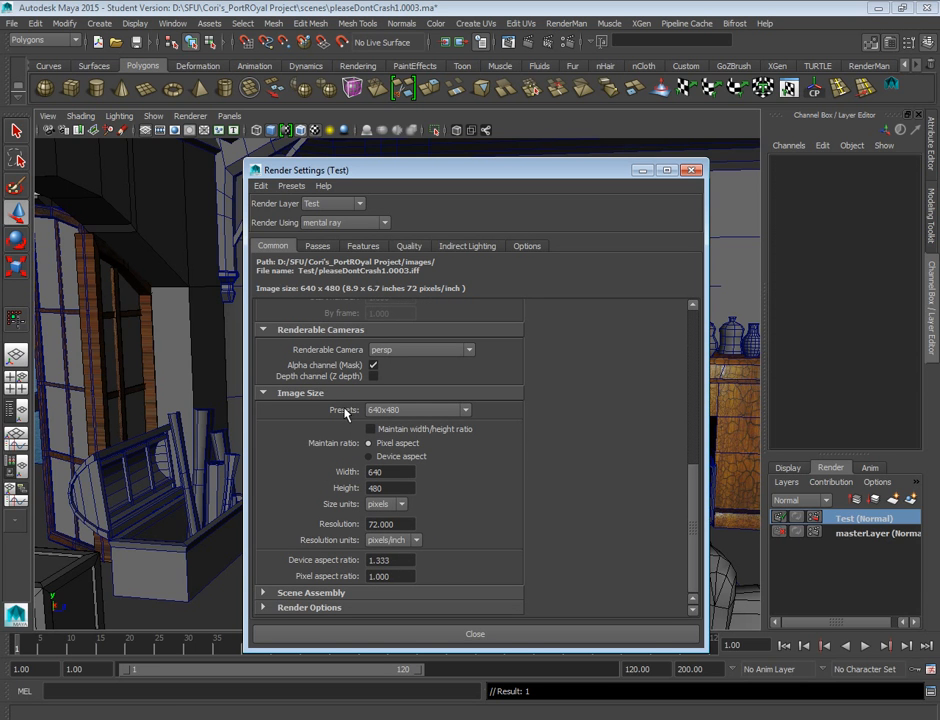
pyautogui.click(641, 172)
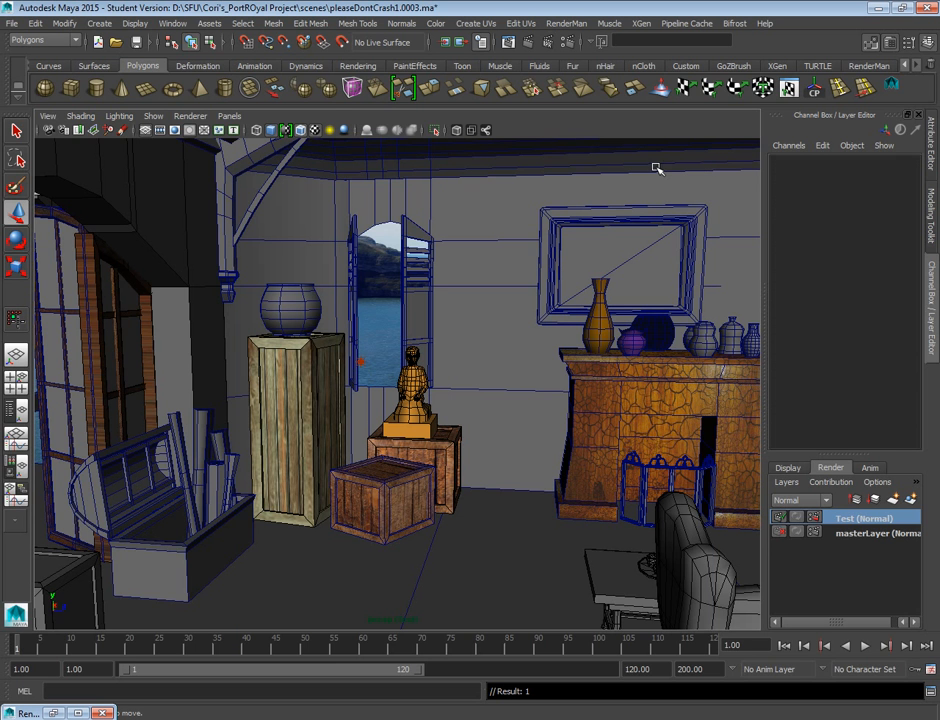
# Render the room from the persp camera with the Test layer, keep Test as the selected layer, and close the render view.
pyautogui.click(509, 46)
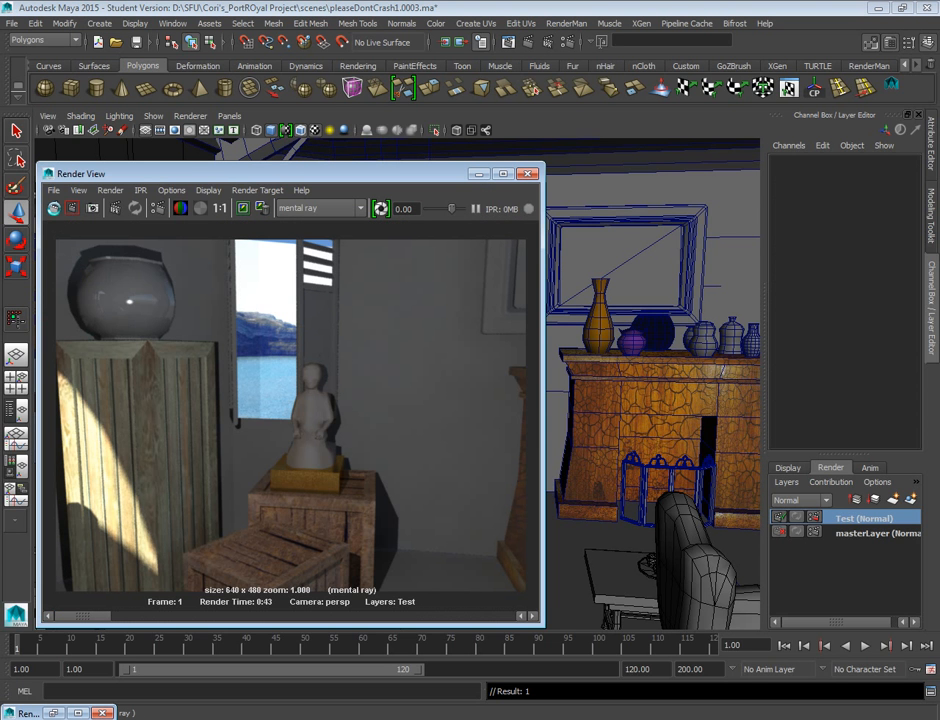
pyautogui.click(54, 208)
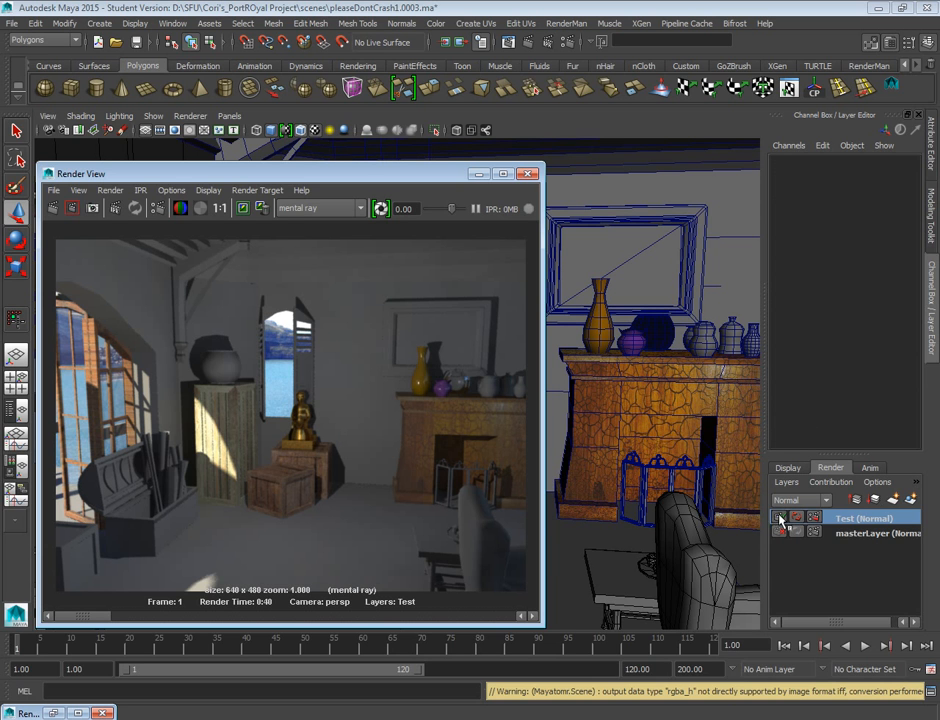
pyautogui.click(881, 536)
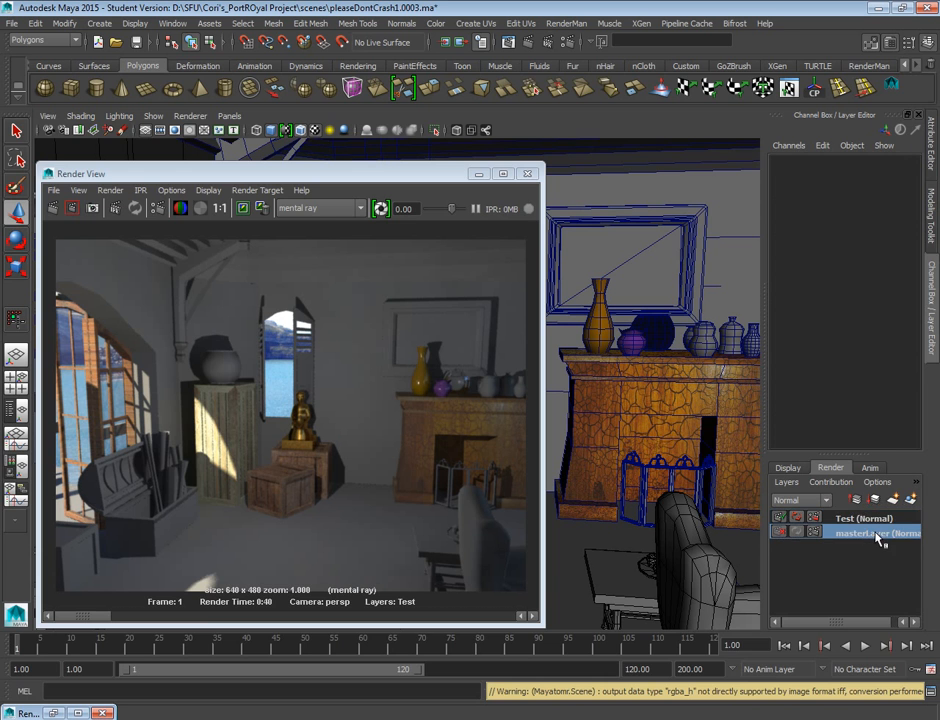
pyautogui.click(848, 520)
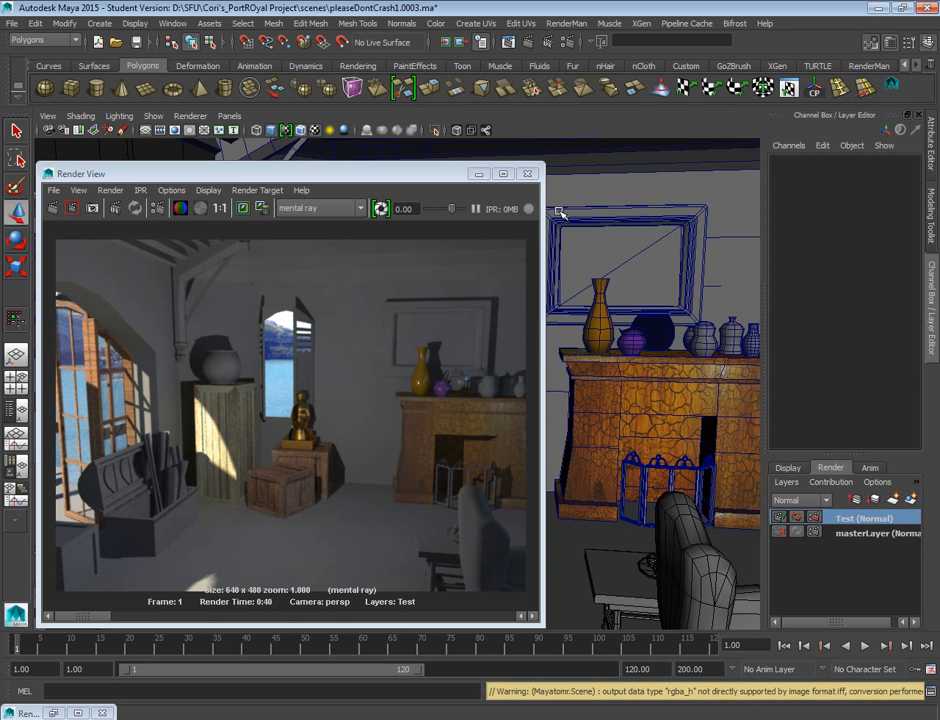
pyautogui.click(537, 174)
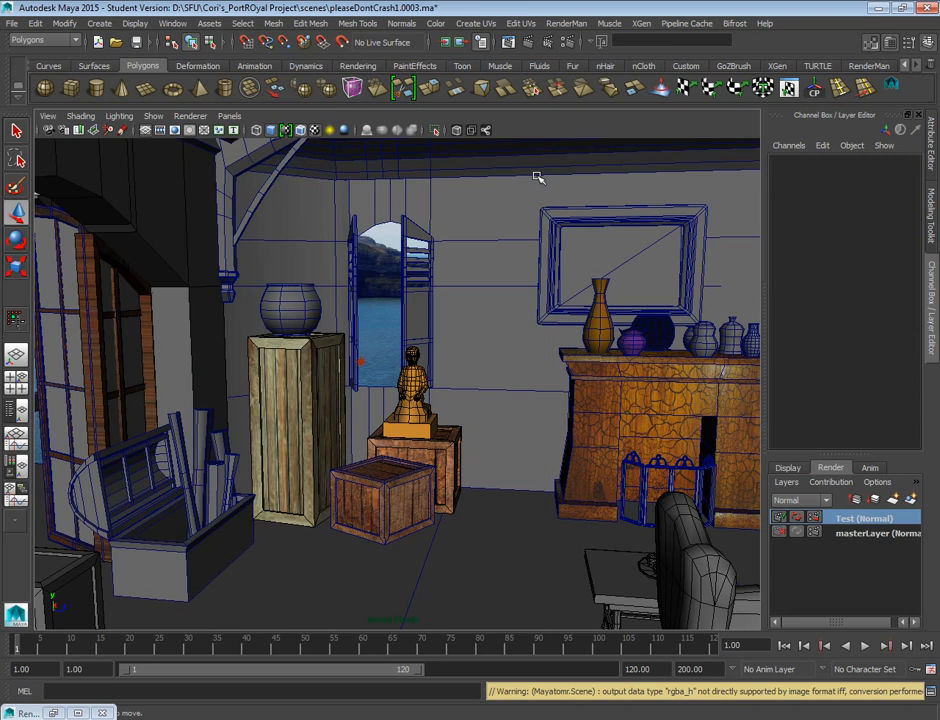
# Assign a new mental ray mia_material_x to the fish bowl on the wooden pedestal.
pyautogui.click(311, 295)
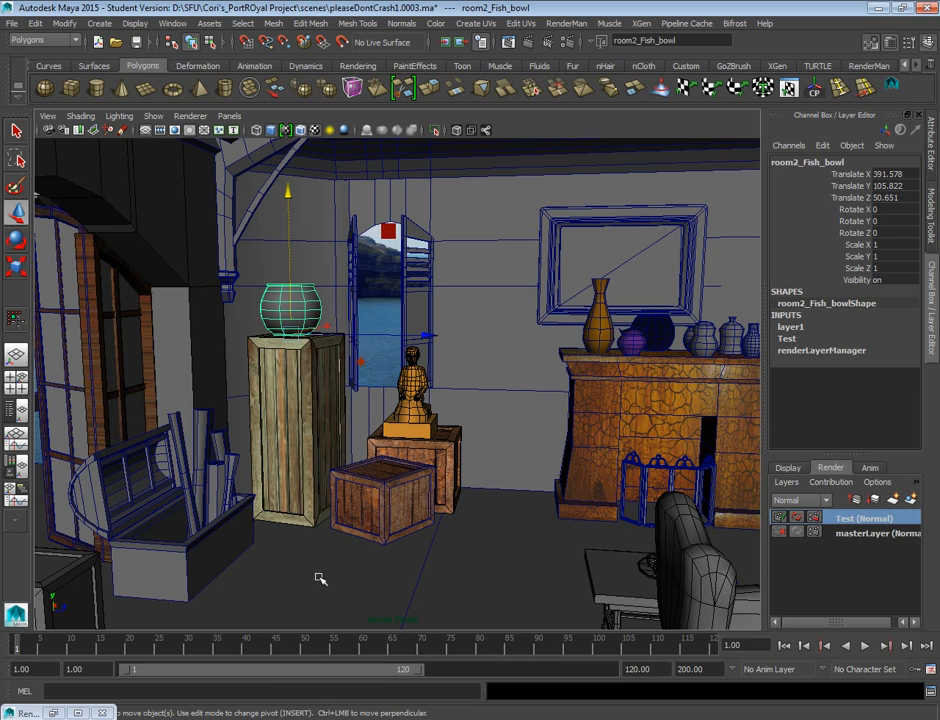
pyautogui.moveTo(320, 578); pyautogui.dragTo(320, 577, button='right')
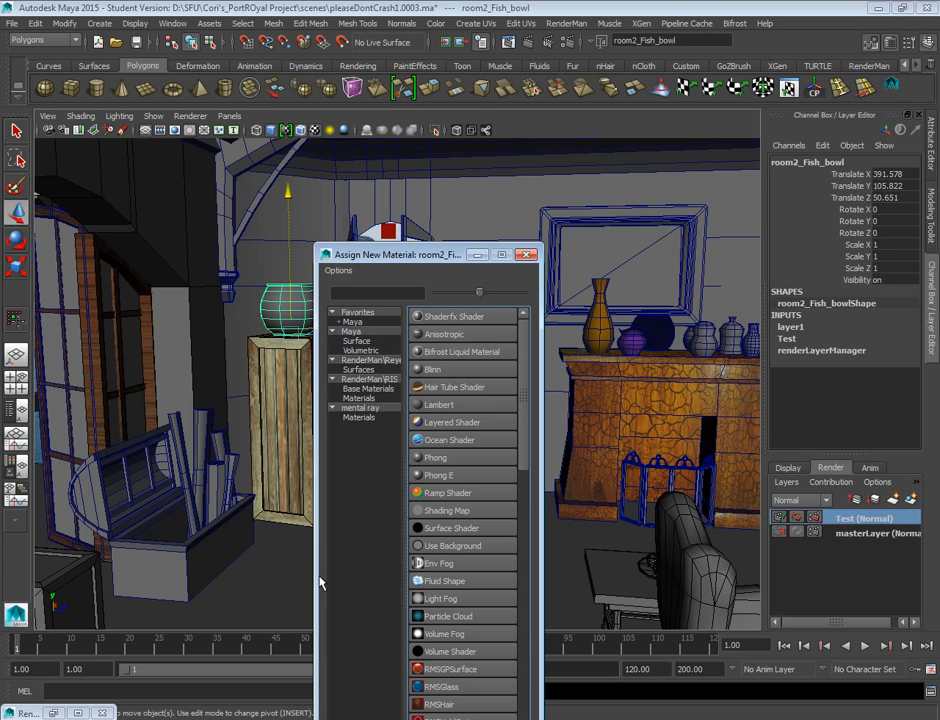
pyautogui.click(372, 417)
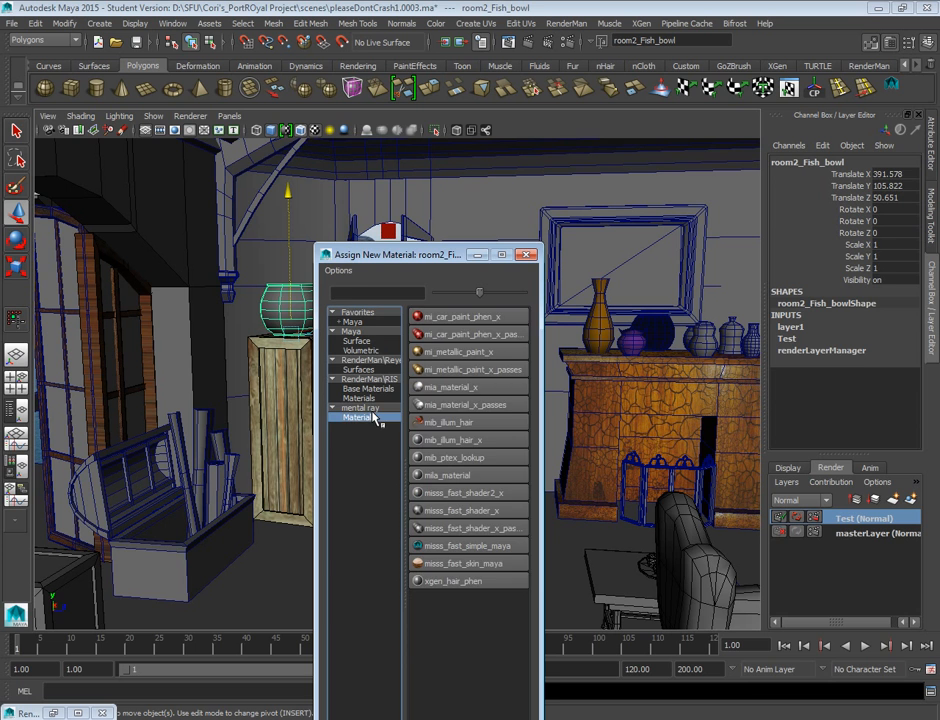
pyautogui.click(440, 388)
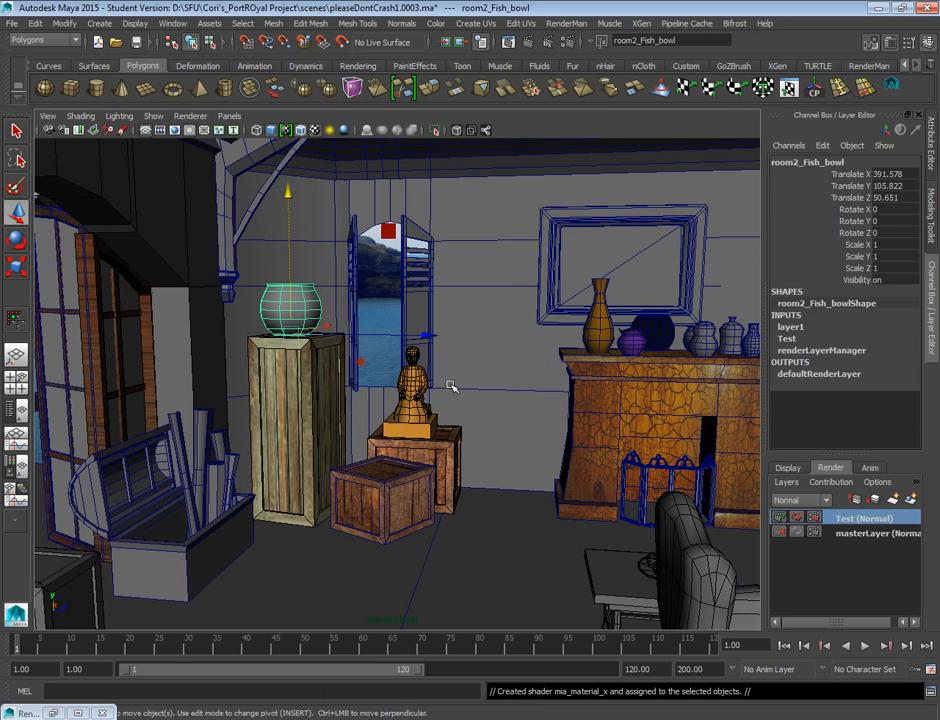
# Select the figure's faces on the sitting monk statue without its base, and start assigning a new material to them.
pyautogui.click(324, 403)
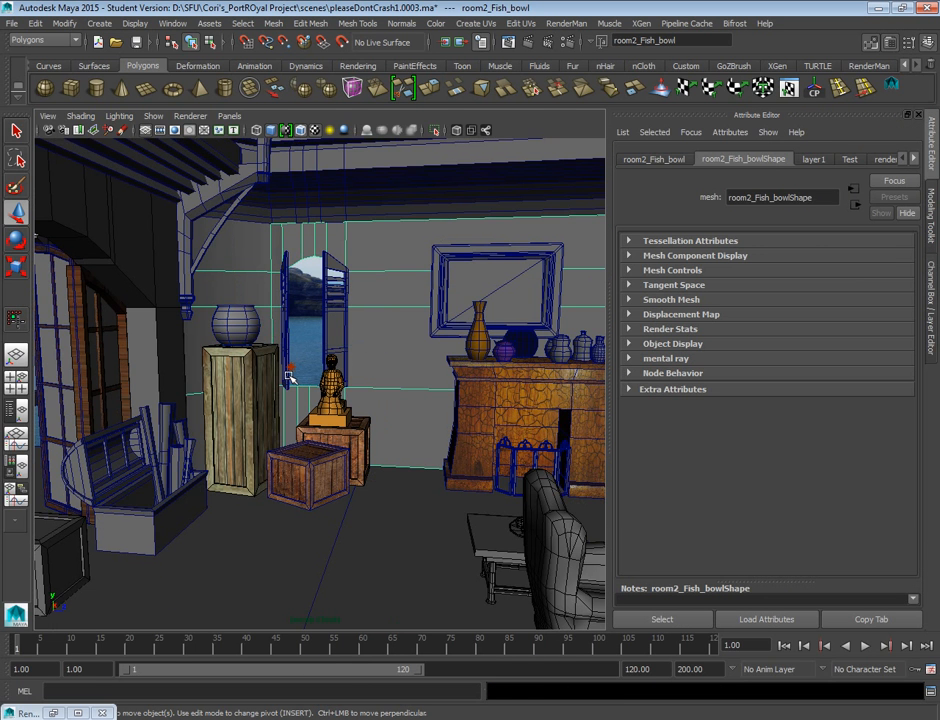
pyautogui.scroll(3, 324, 403)
pyautogui.click(327, 402)
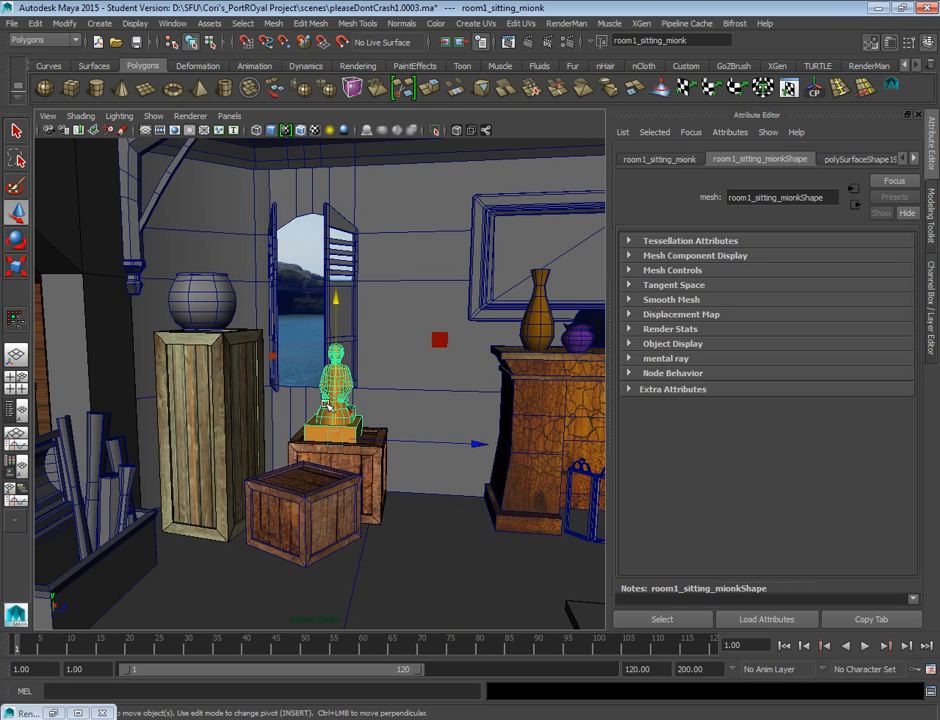
pyautogui.moveTo(329, 440); pyautogui.dragTo(330, 475, button='right')
pyautogui.click(335, 390)
pyautogui.doubleClick(335, 390)
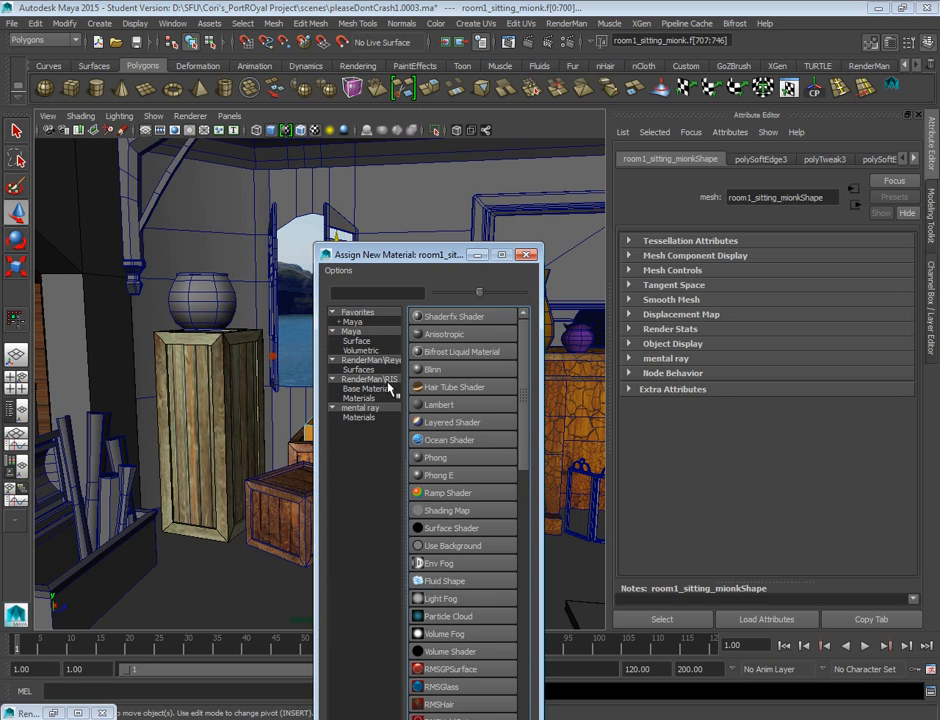
# Assign a new mia_material_x to the statue's selected faces and name its shading group JADENODE.
pyautogui.click(360, 417)
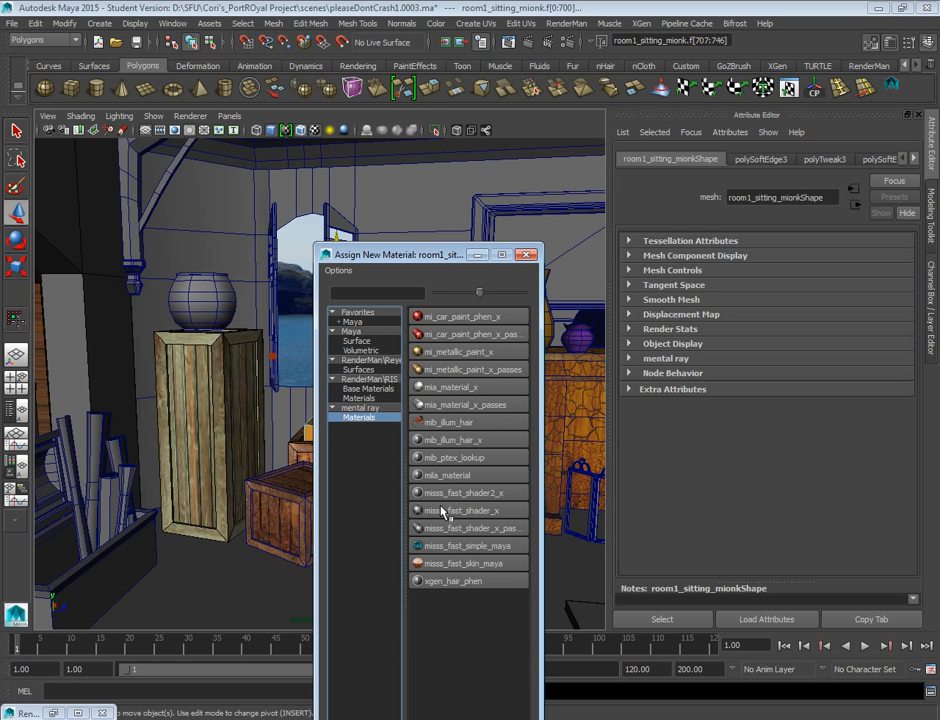
pyautogui.click(434, 389)
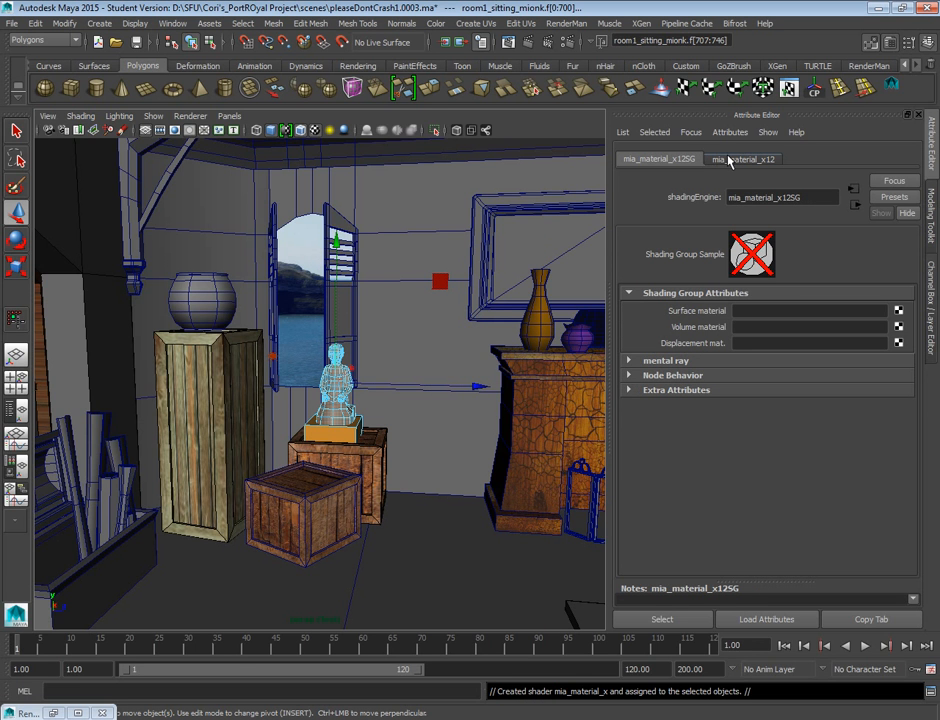
pyautogui.moveTo(814, 198); pyautogui.dragTo(513, 202)
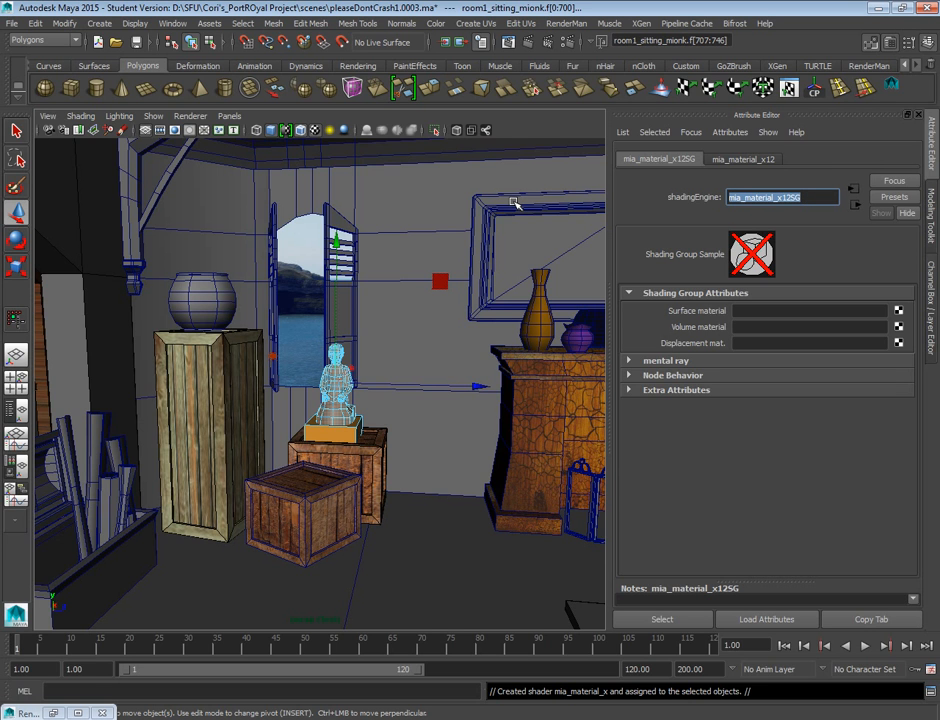
pyautogui.write('JADE')
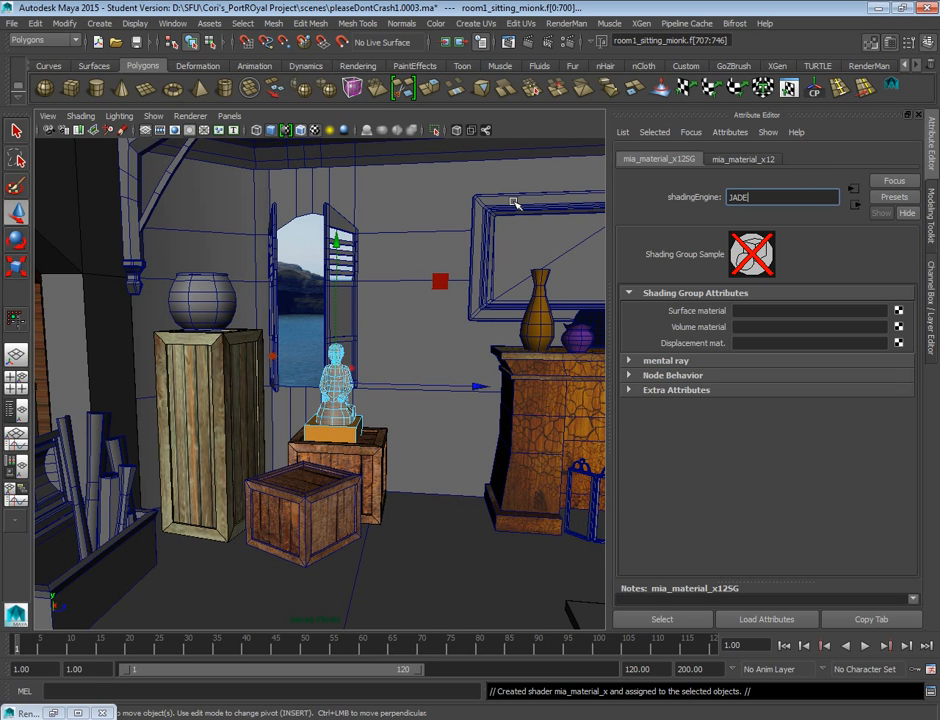
pyautogui.press('Return')
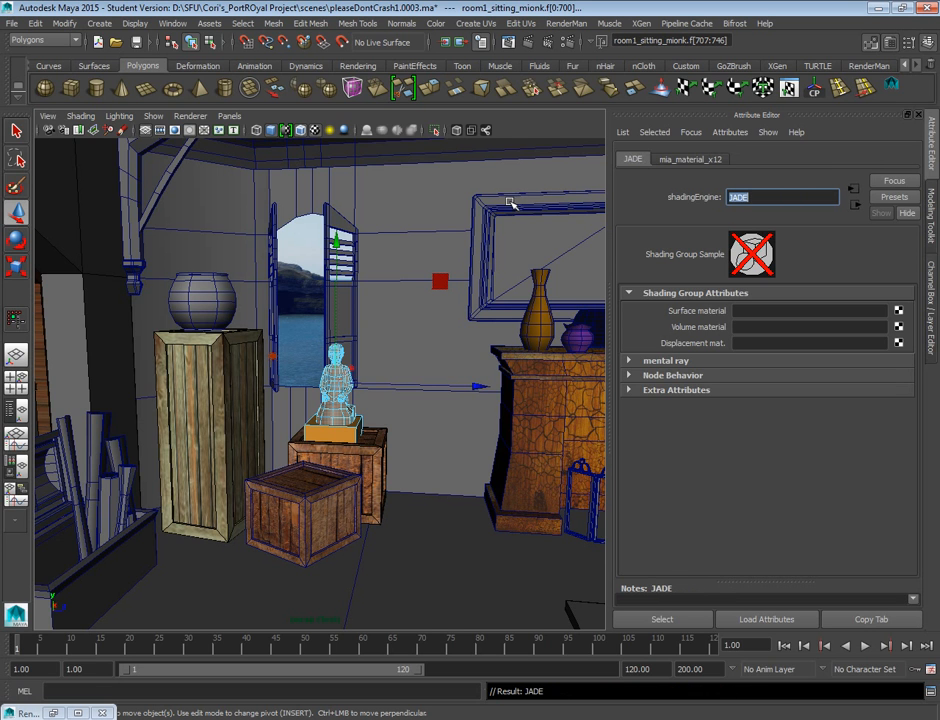
pyautogui.click(760, 197)
pyautogui.write('NODE')
pyautogui.press('Return')
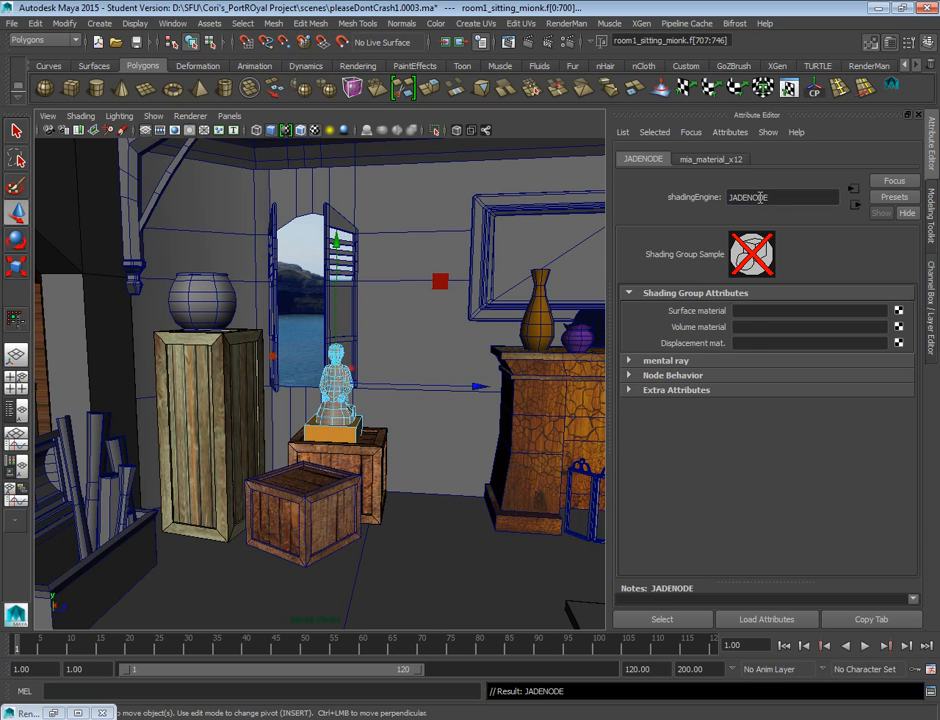
# Look over the new mia_material_x attributes, and undo the material's assignment to the statue's faces.
pyautogui.click(711, 160)
pyautogui.doubleClick(785, 196)
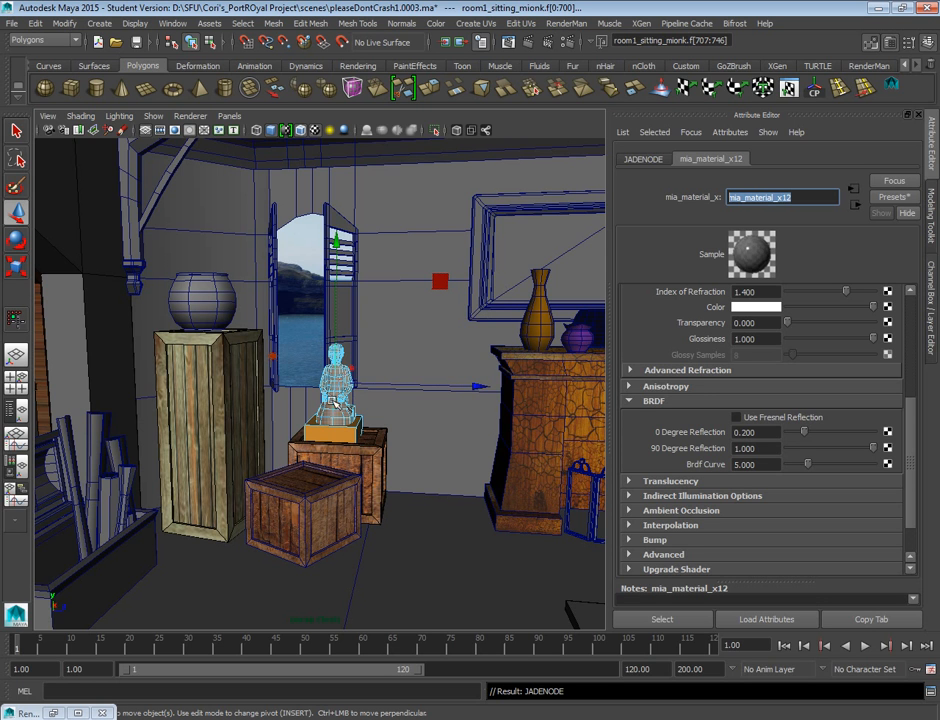
pyautogui.click(299, 310)
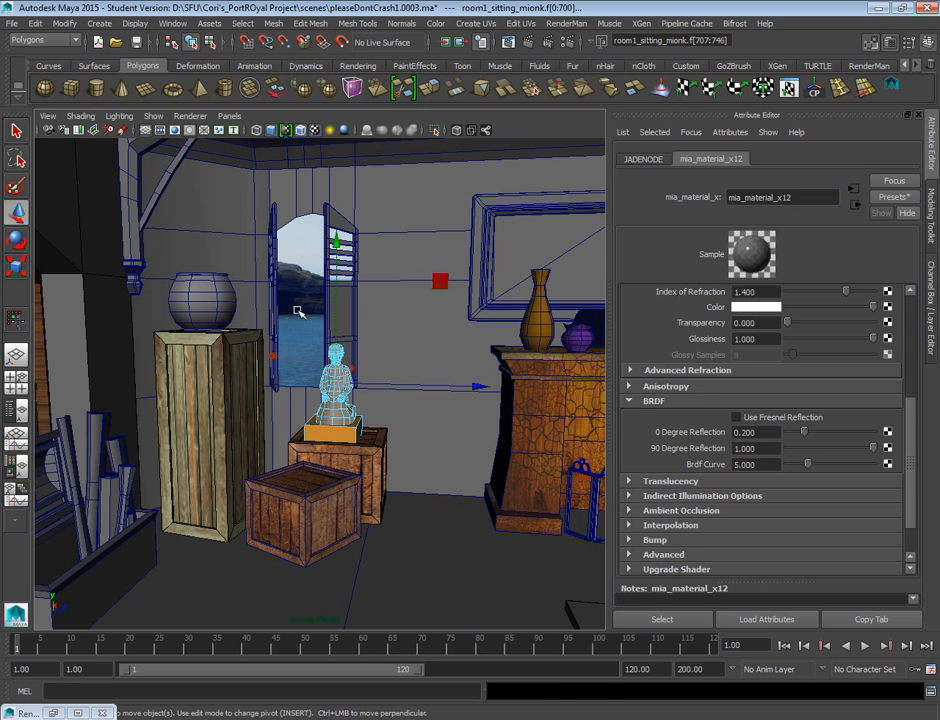
pyautogui.hotkey('ctrl', 'z')
pyautogui.hotkey('ctrl', 'z')
pyautogui.hotkey('ctrl', 'z')
pyautogui.hotkey('ctrl', 'z')
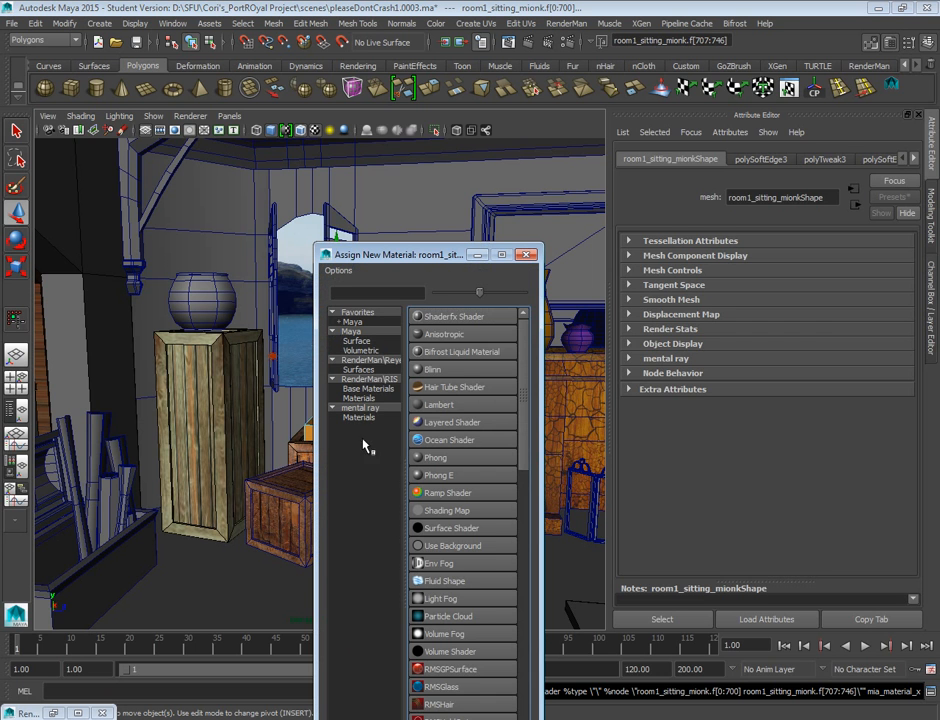
# Assign a new misss_fast_shader_x to the statue's selected faces and create a new lightmap for it.
pyautogui.click(362, 417)
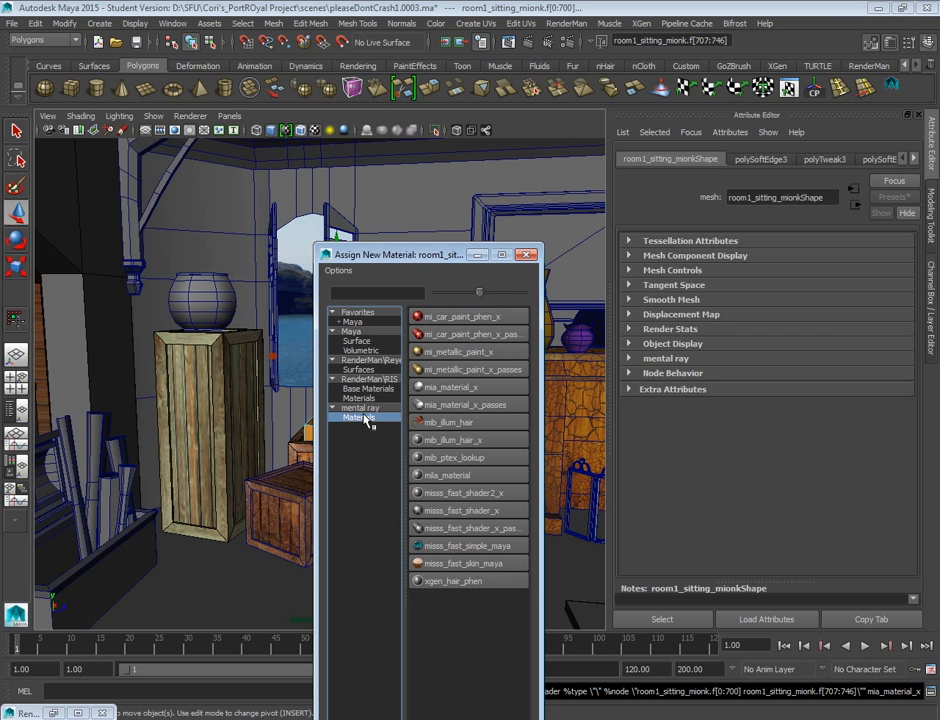
pyautogui.click(468, 512)
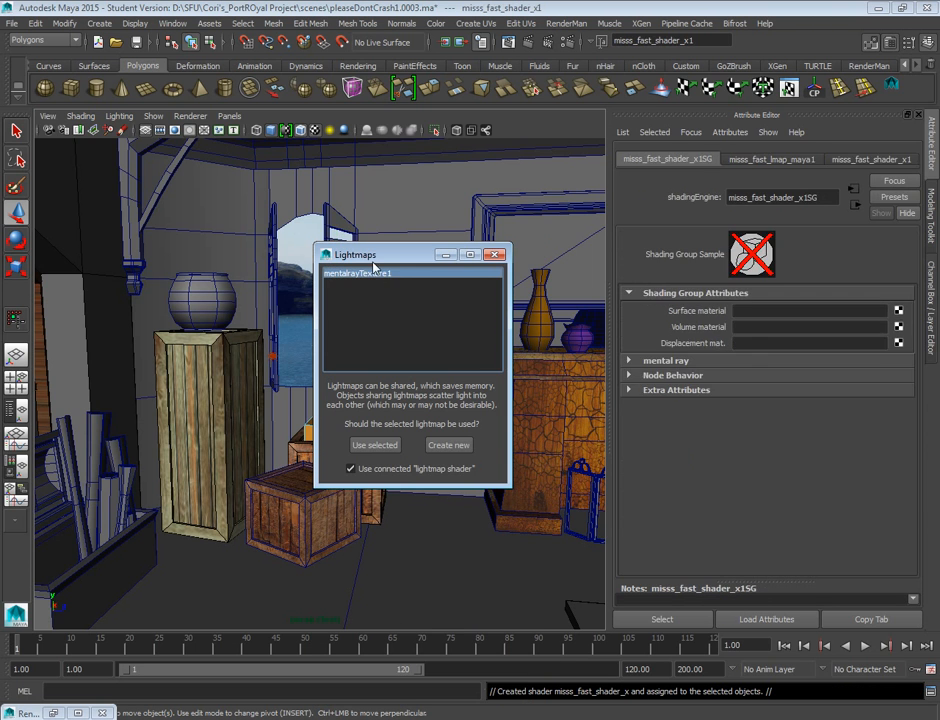
pyautogui.click(374, 446)
pyautogui.click(449, 445)
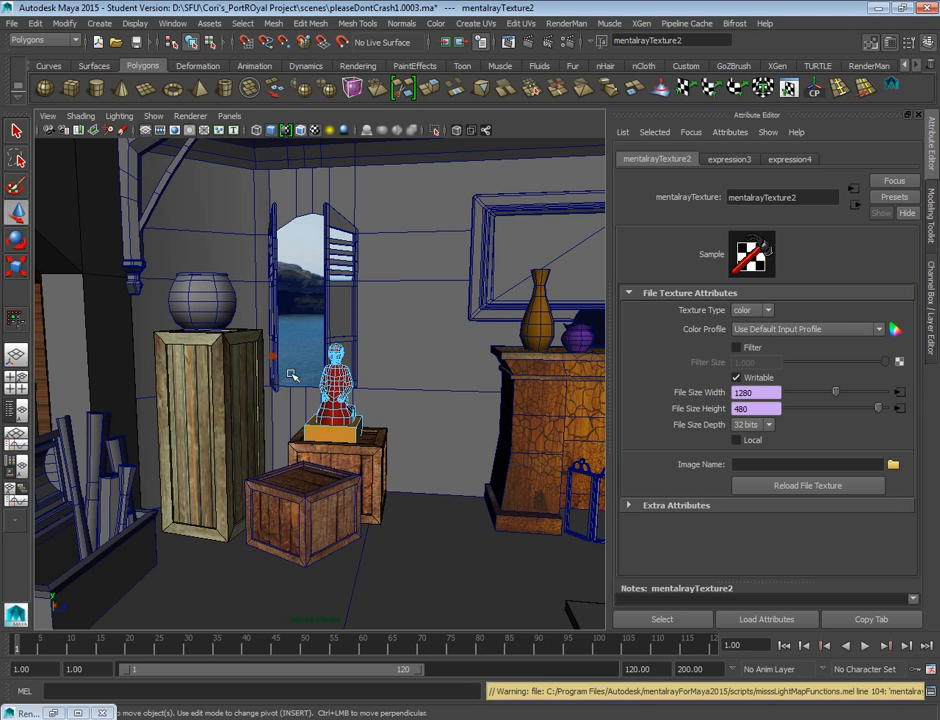
# Select the whole sitting monk statue and delete its construction history.
pyautogui.click(356, 372)
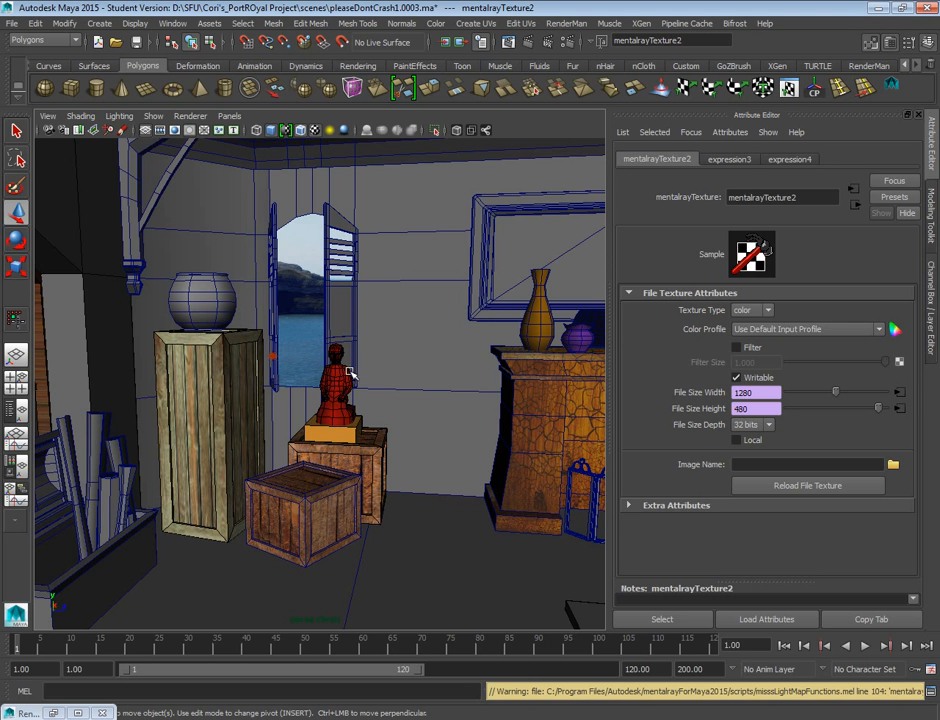
pyautogui.click(340, 378)
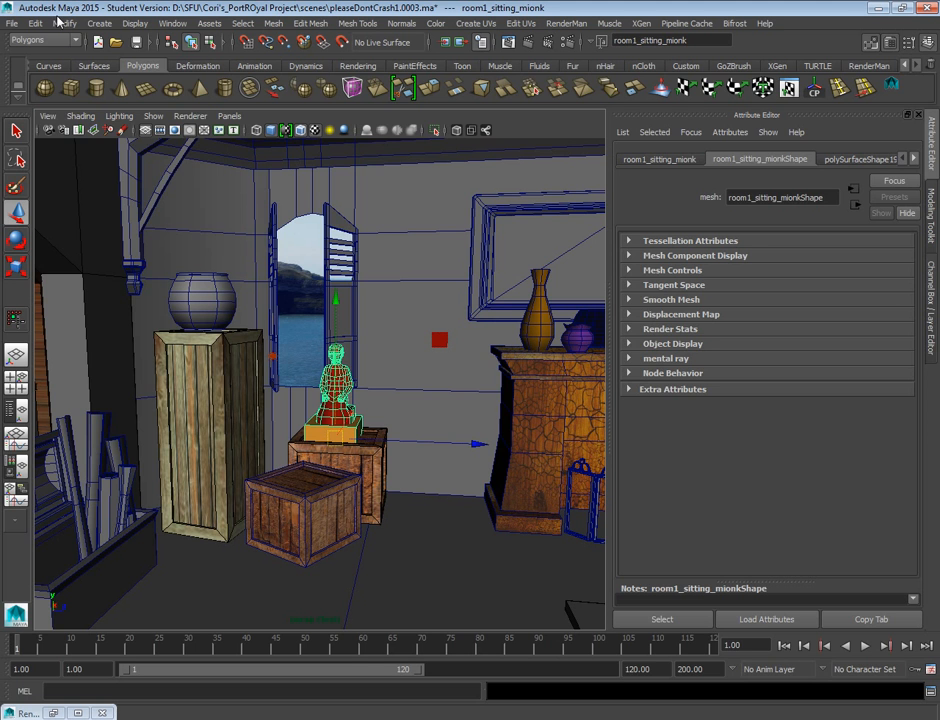
pyautogui.click(62, 22)
pyautogui.moveTo(35, 22)
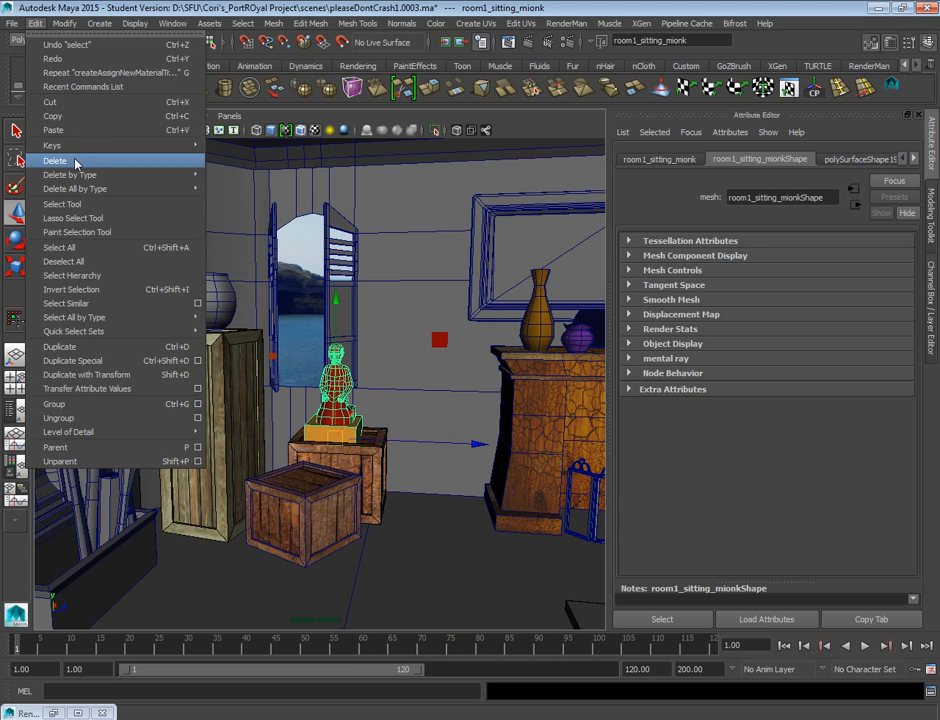
pyautogui.moveTo(65, 175)
pyautogui.click(225, 179)
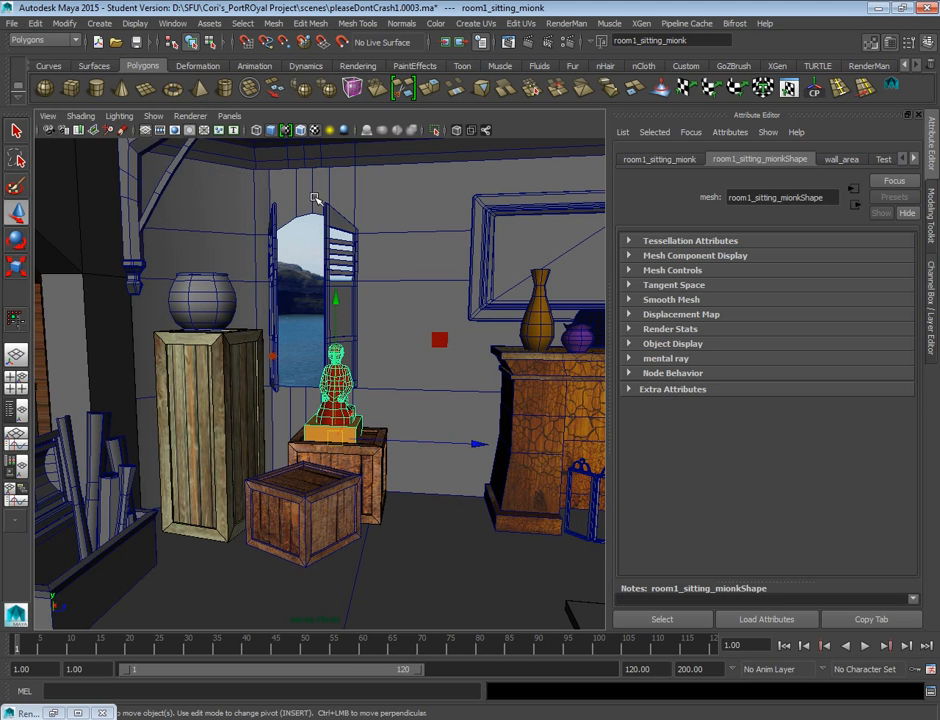
# Open the attributes of the misss_fast_lmap_maya1 lightmap node used by the statue.
pyautogui.click(910, 159)
pyautogui.click(910, 159)
pyautogui.click(910, 159)
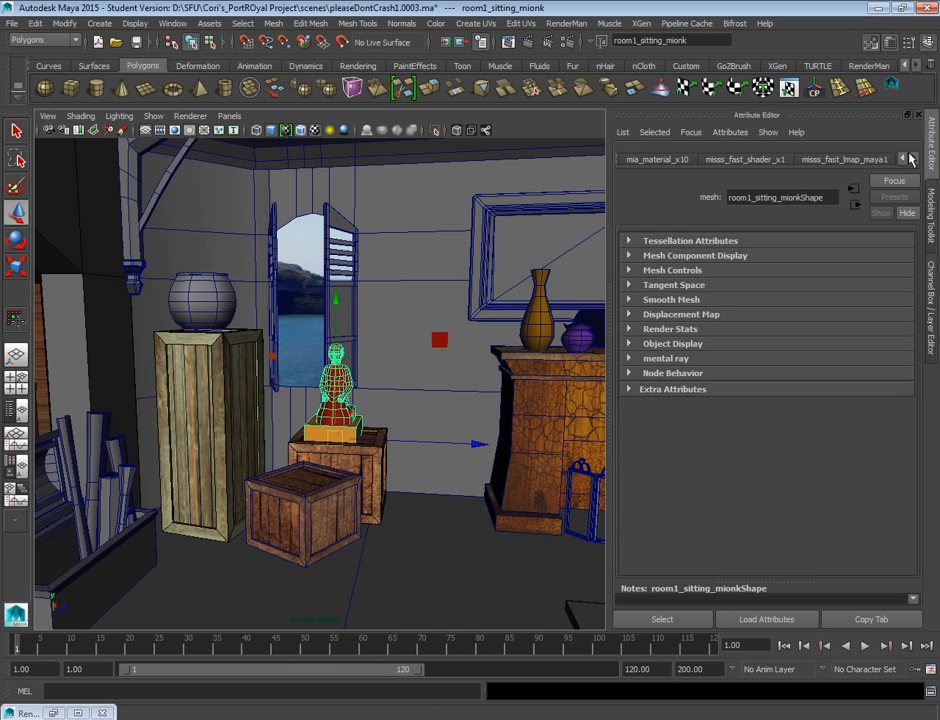
pyautogui.click(836, 160)
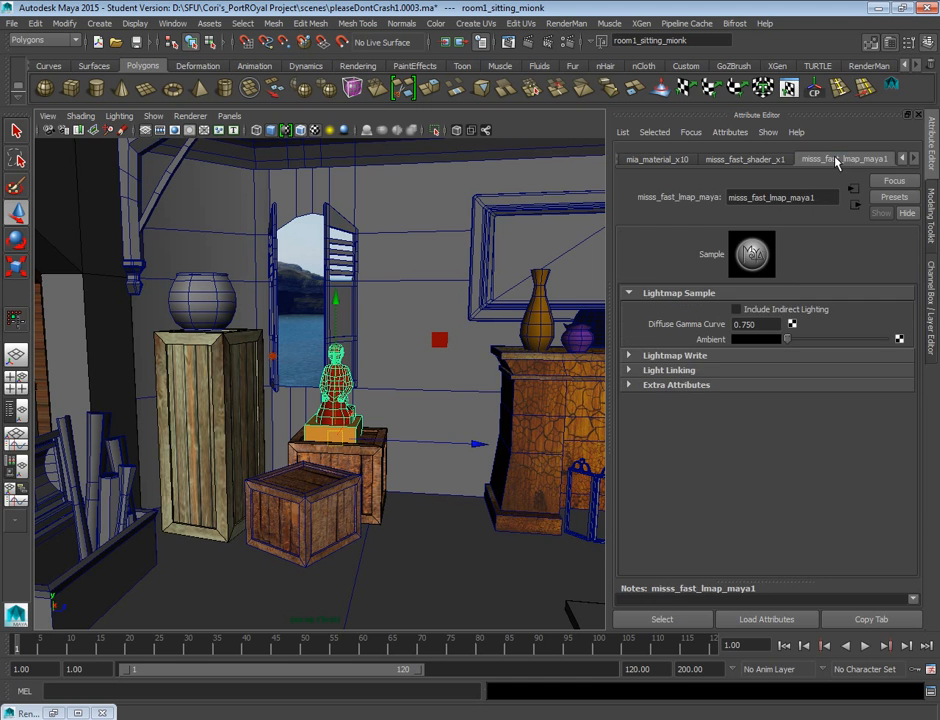
# Rename the statue's misss_fast_shader_x material as JADE.
pyautogui.click(725, 160)
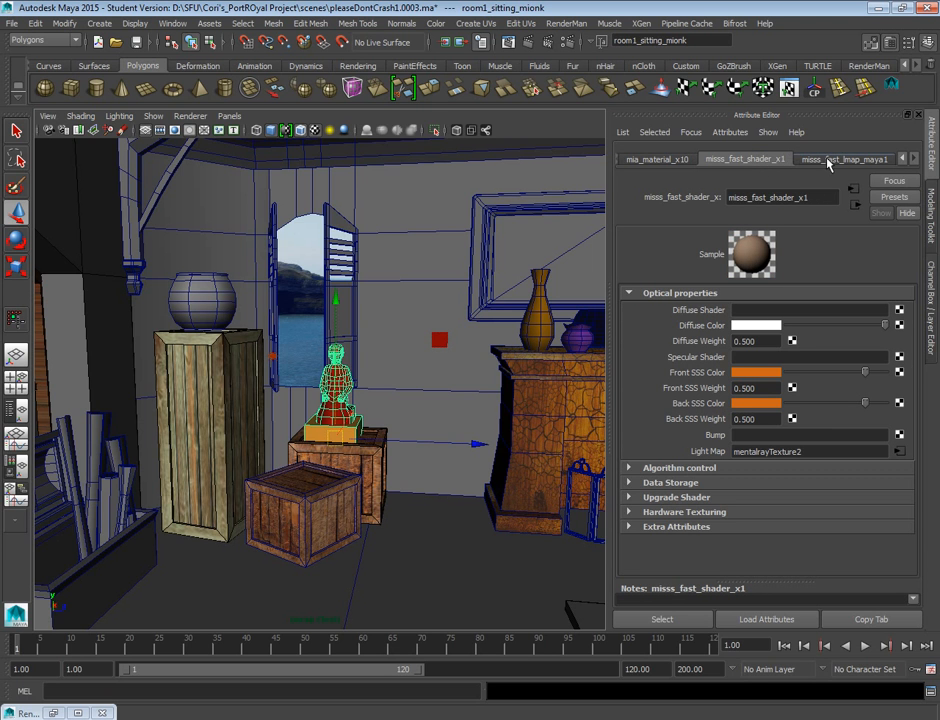
pyautogui.moveTo(836, 200); pyautogui.dragTo(274, 213)
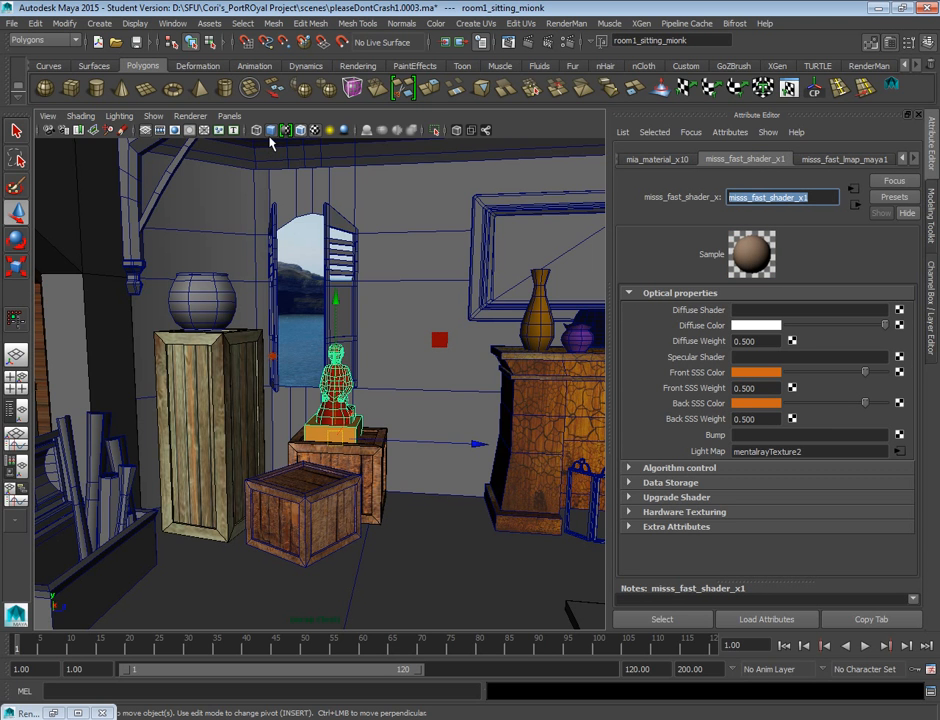
pyautogui.write('JAD')
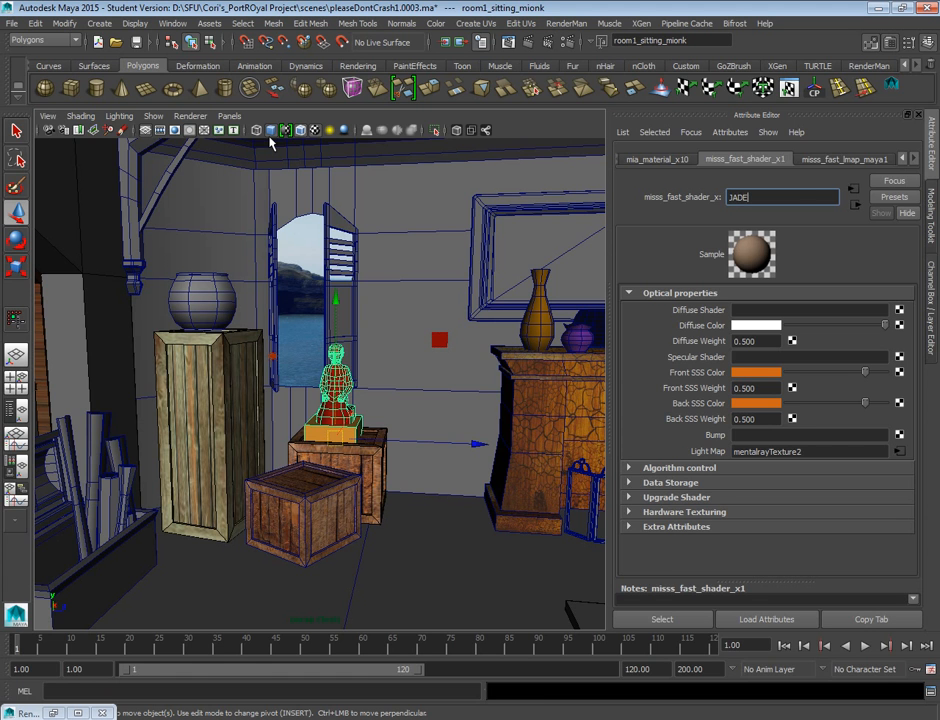
pyautogui.write('E')
pyautogui.press('Return')
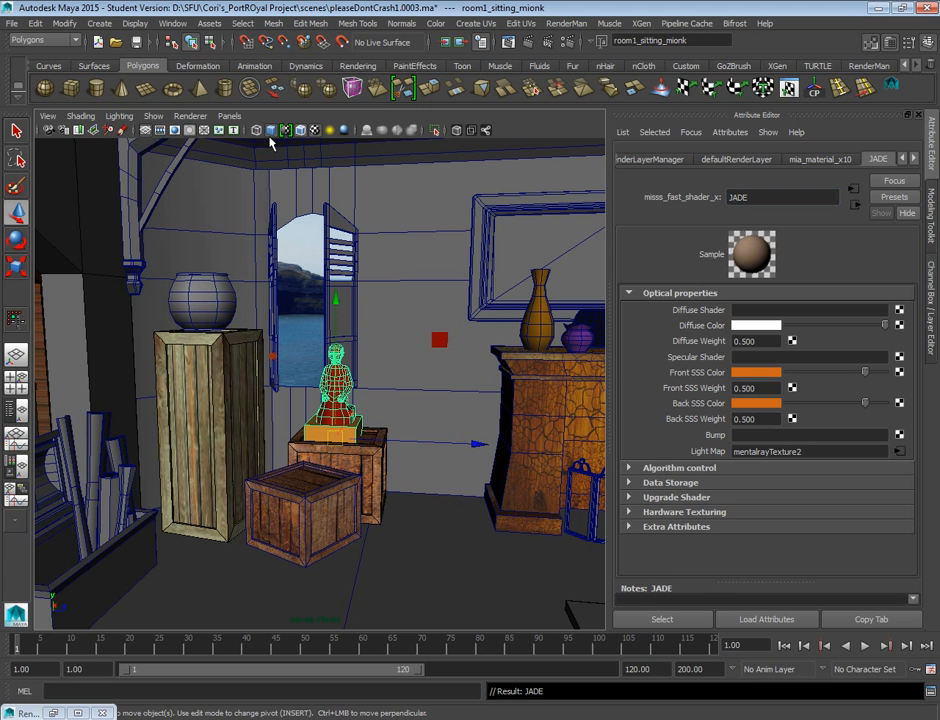
pyautogui.click(650, 160)
pyautogui.click(703, 159)
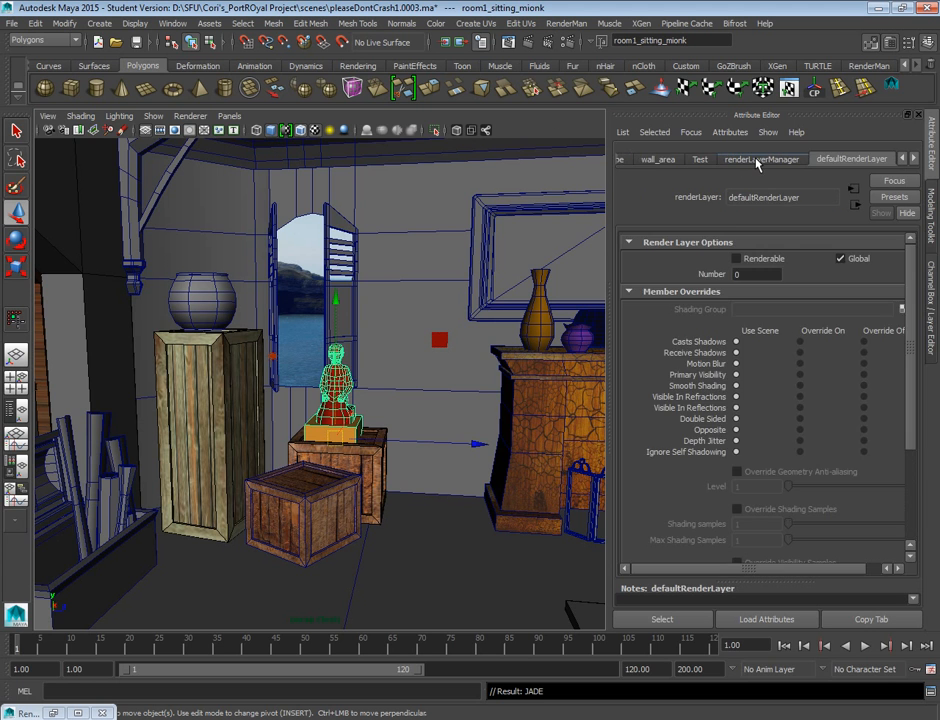
pyautogui.click(314, 315)
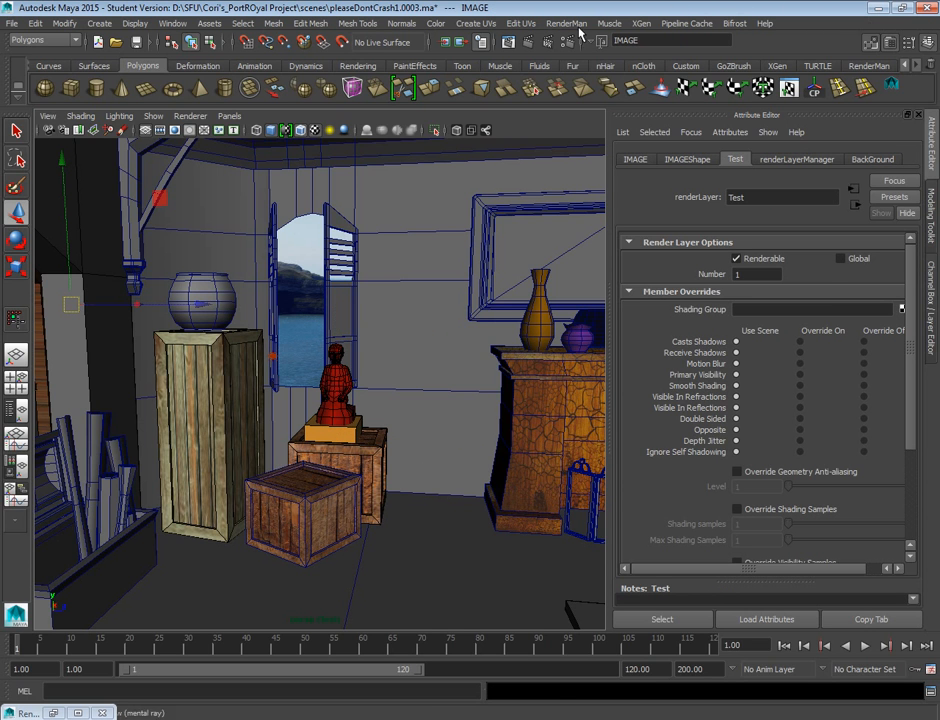
# Select the fish bowl on the tall wooden pedestal and rename its mia_material_x as JAR2.
pyautogui.click(209, 279)
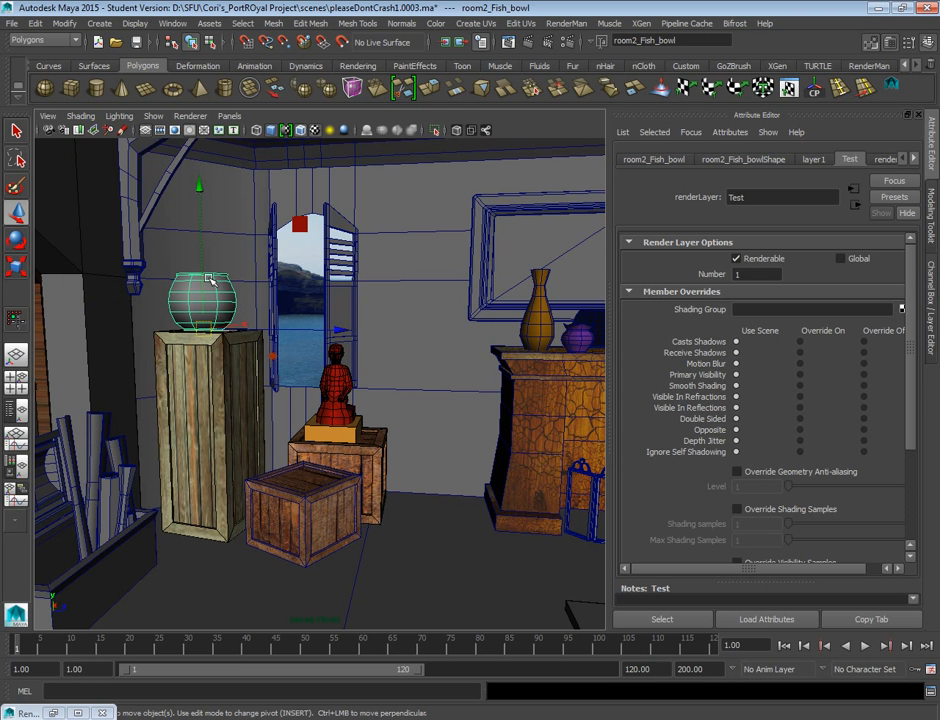
pyautogui.click(36, 23)
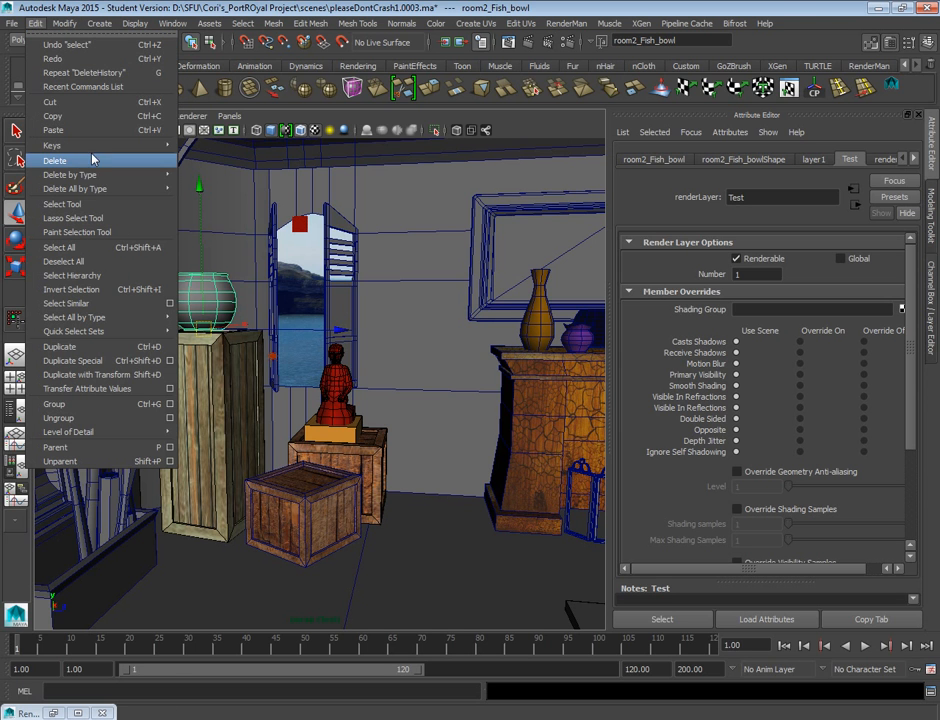
pyautogui.moveTo(160, 189)
pyautogui.click(201, 201)
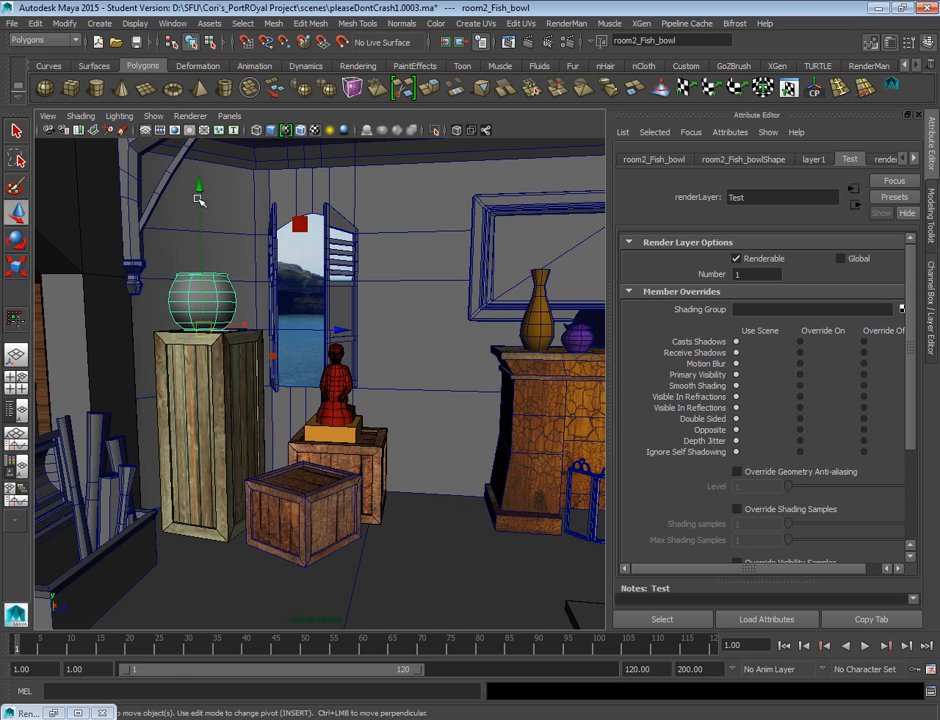
pyautogui.click(912, 158)
pyautogui.click(856, 159)
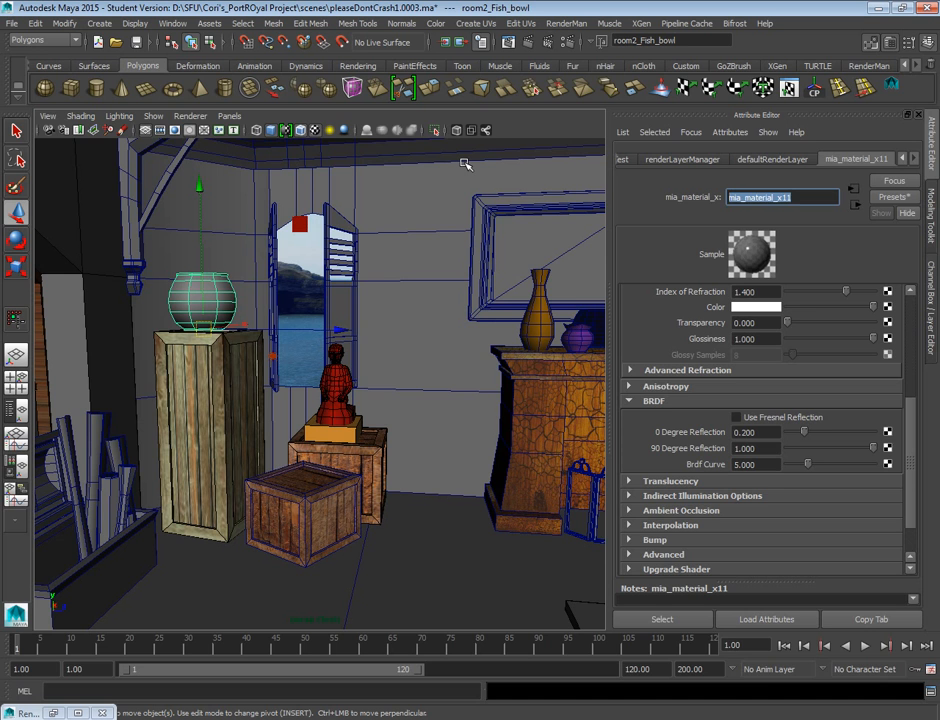
pyautogui.write('JAR2')
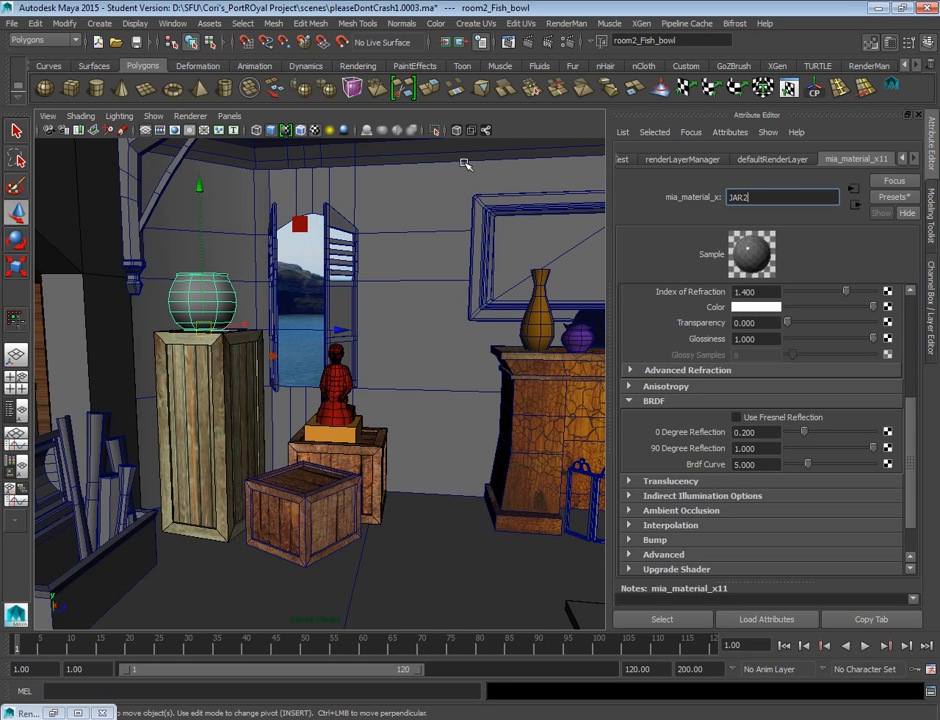
pyautogui.press('Return')
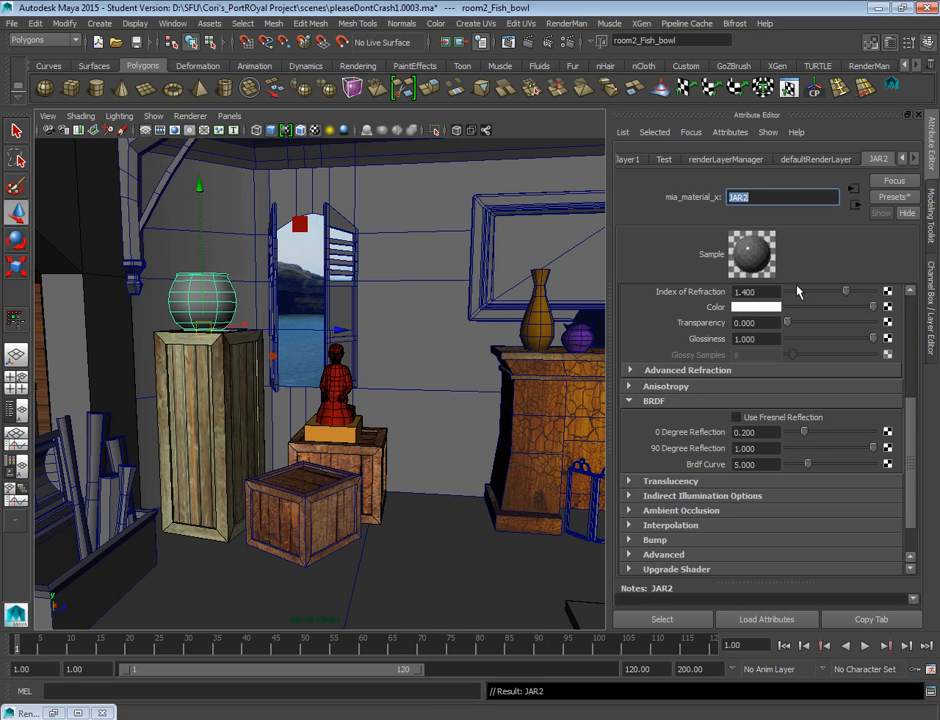
# Set the JAR2 material's refraction color to light green and turn on Use Fresnel Reflection.
pyautogui.click(745, 307)
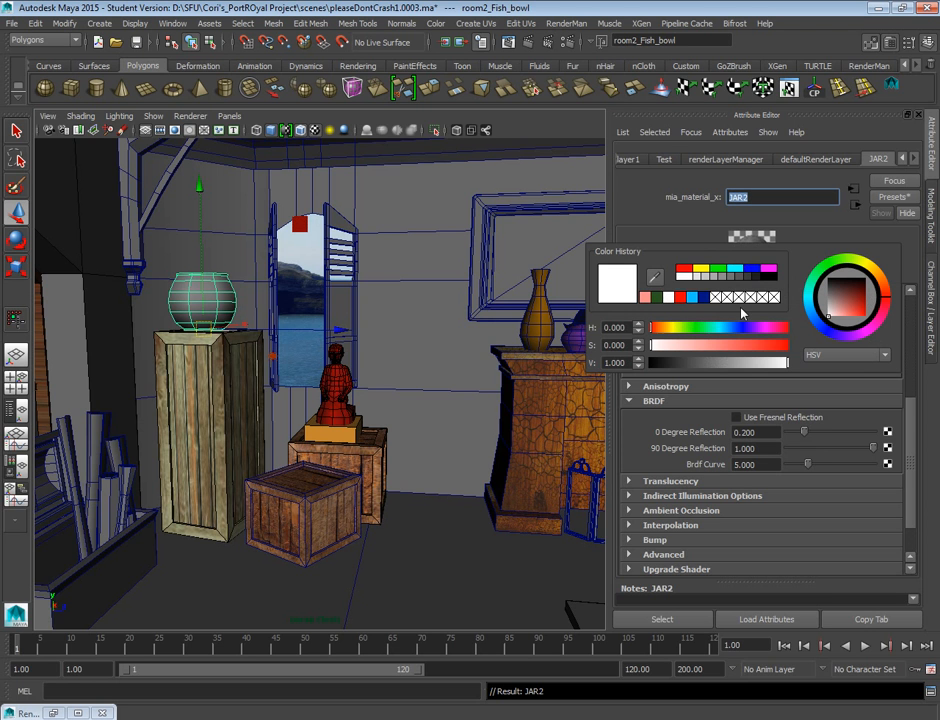
pyautogui.click(693, 327)
pyautogui.click(706, 345)
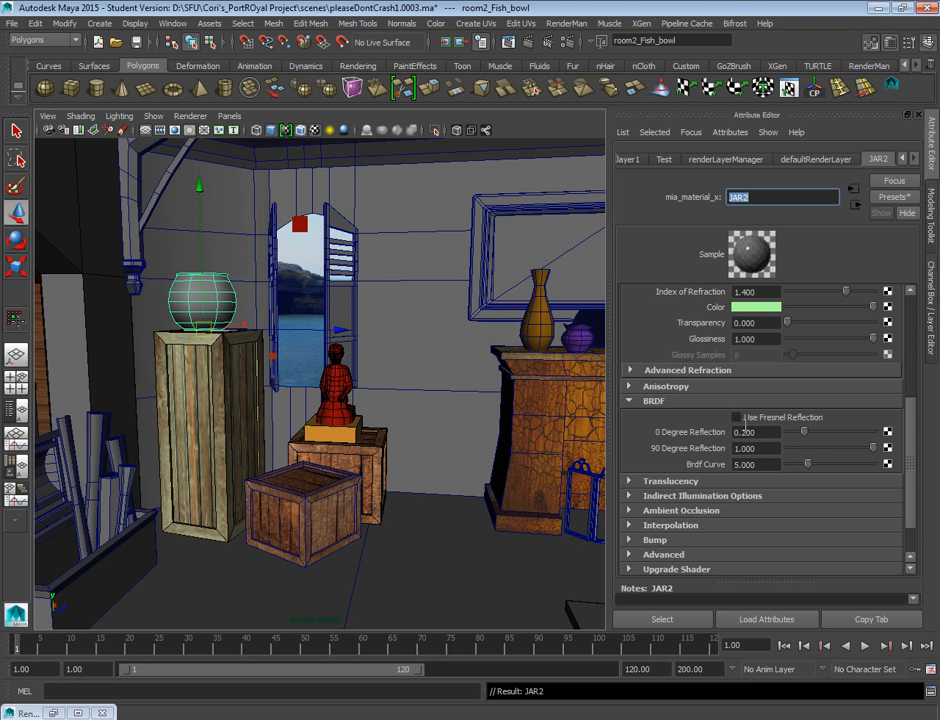
pyautogui.scroll(-2, 697, 359)
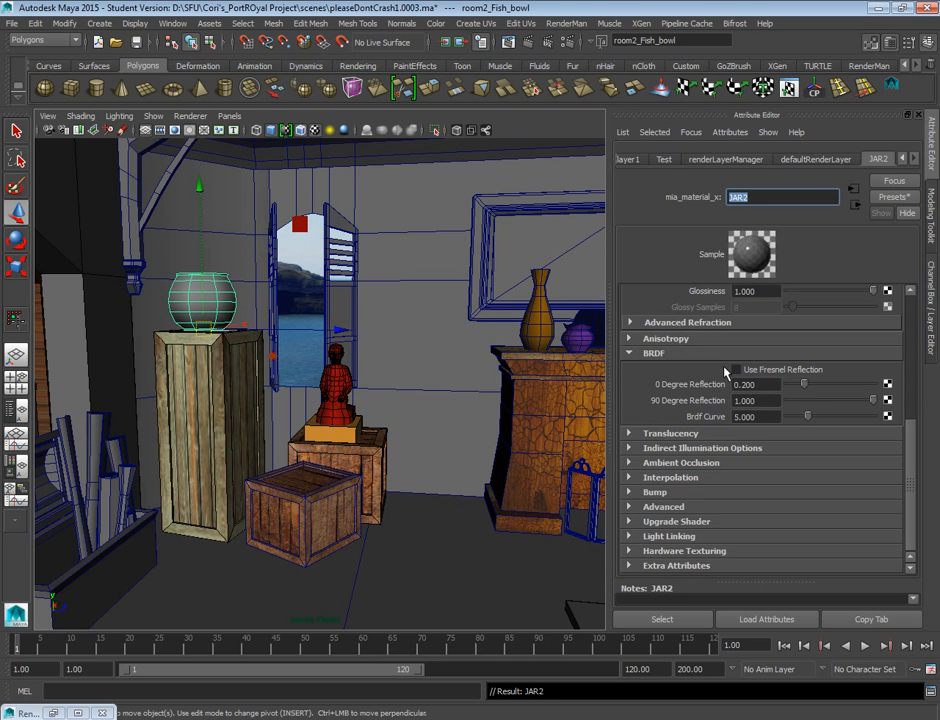
pyautogui.click(737, 371)
# Set the JAR2 material's refraction transparency to 0.88 and its index of refraction to 1.5.
pyautogui.scroll(2, 748, 405)
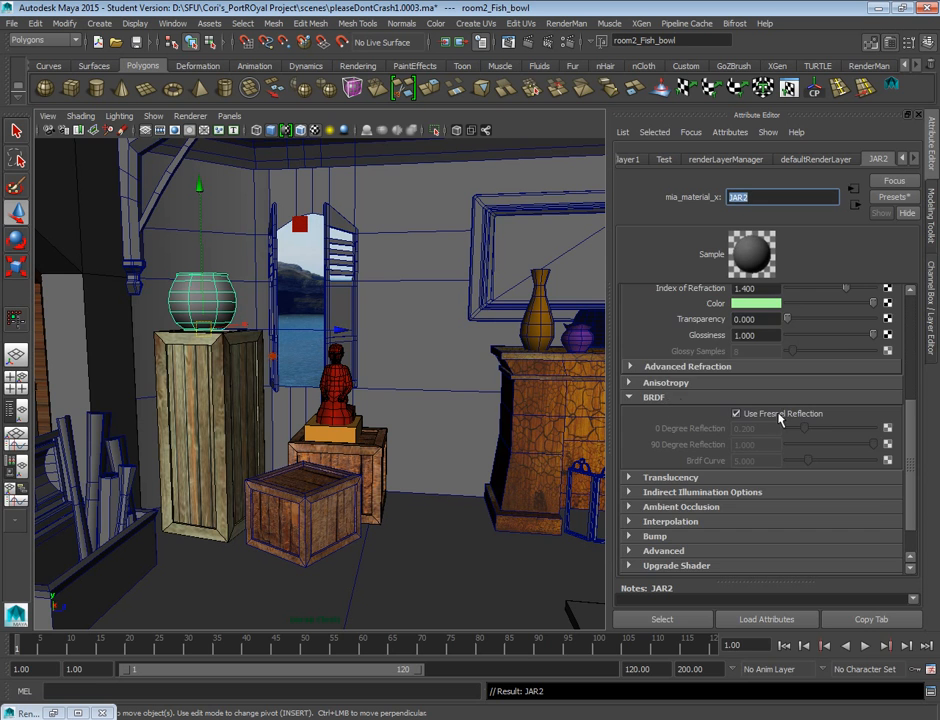
pyautogui.scroll(4, 758, 414)
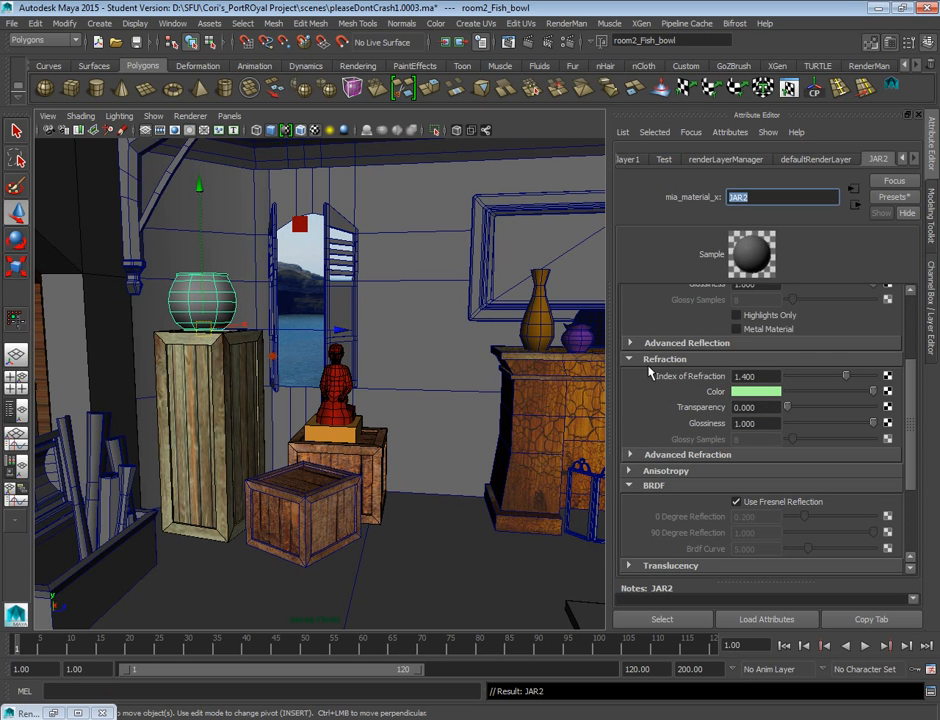
pyautogui.moveTo(789, 408); pyautogui.dragTo(862, 411)
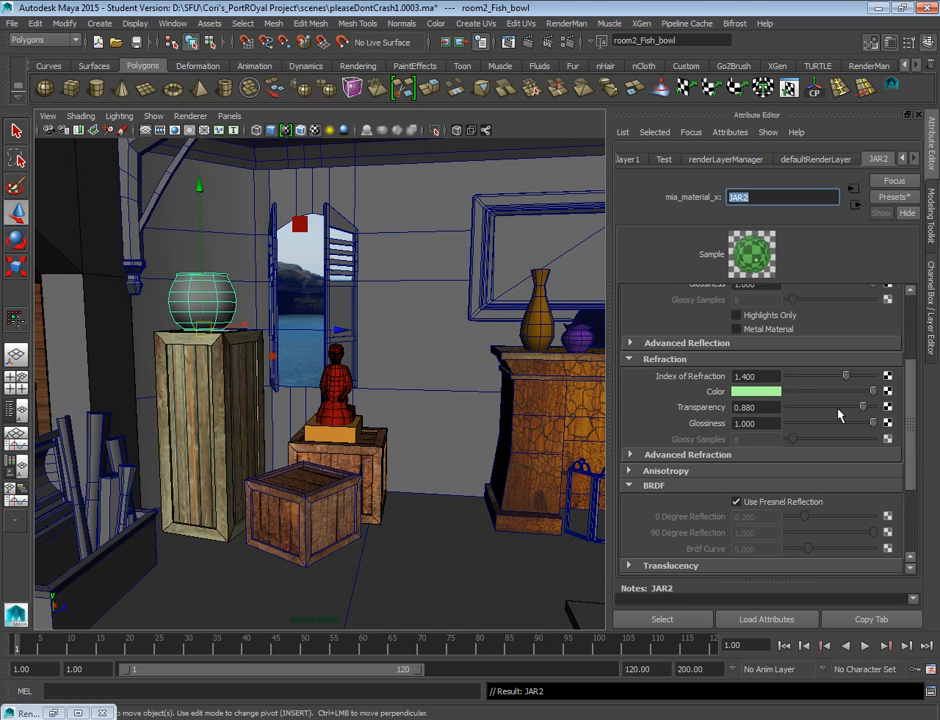
pyautogui.scroll(2, 668, 428)
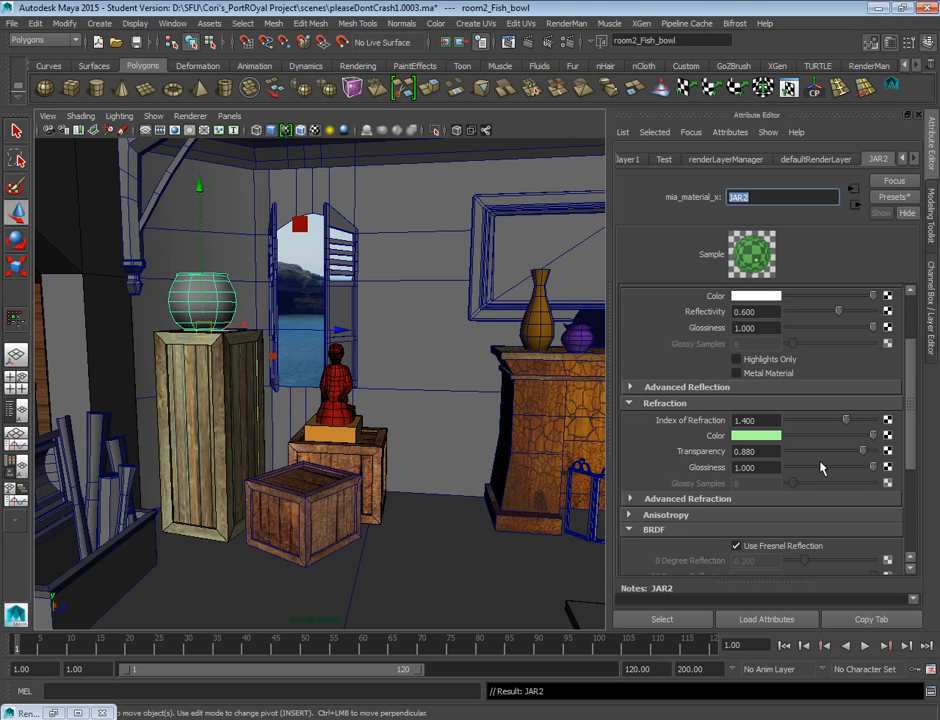
pyautogui.moveTo(845, 421); pyautogui.dragTo(842, 421)
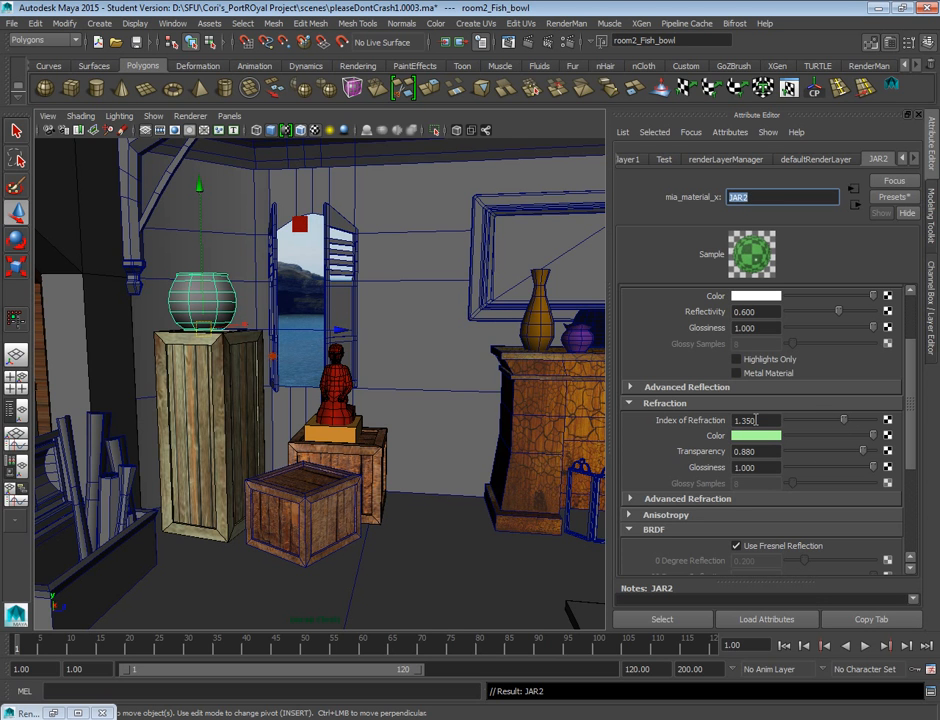
pyautogui.click(738, 420)
pyautogui.doubleClick(738, 420)
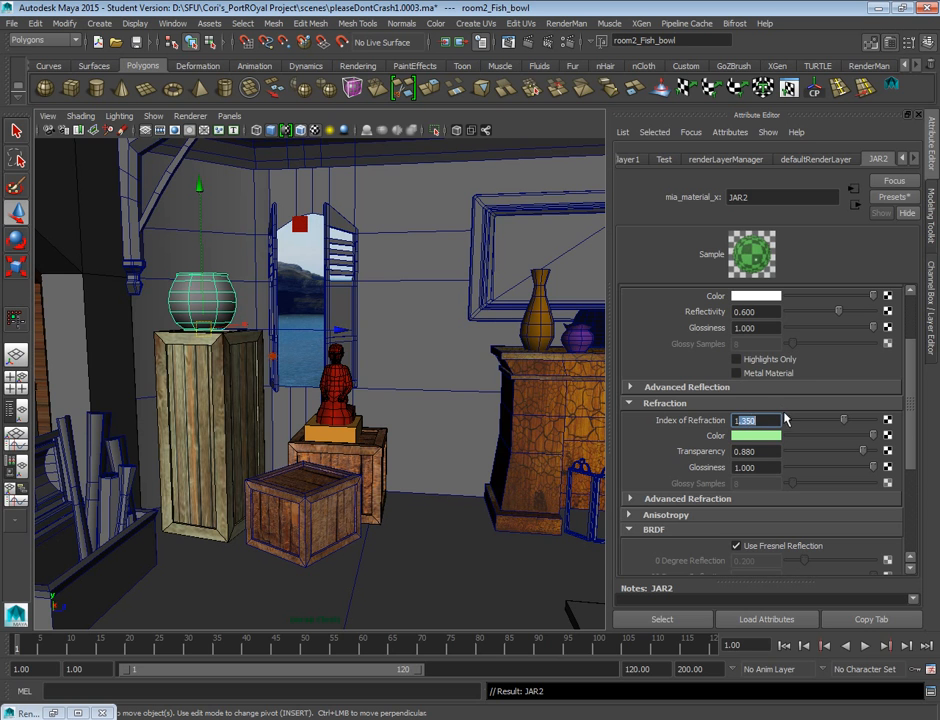
pyautogui.write('1.5')
pyautogui.press('Return')
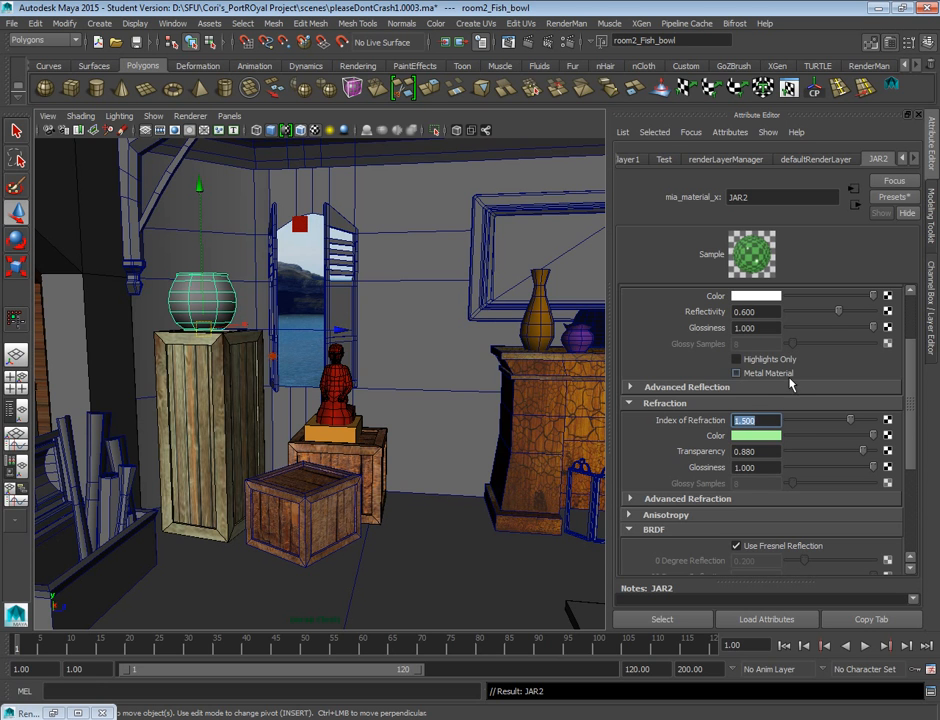
# Raise the JAR2 material's reflectivity to 1 and lower its diffuse weight to 0.
pyautogui.scroll(1, 680, 348)
pyautogui.scroll(1, 680, 348)
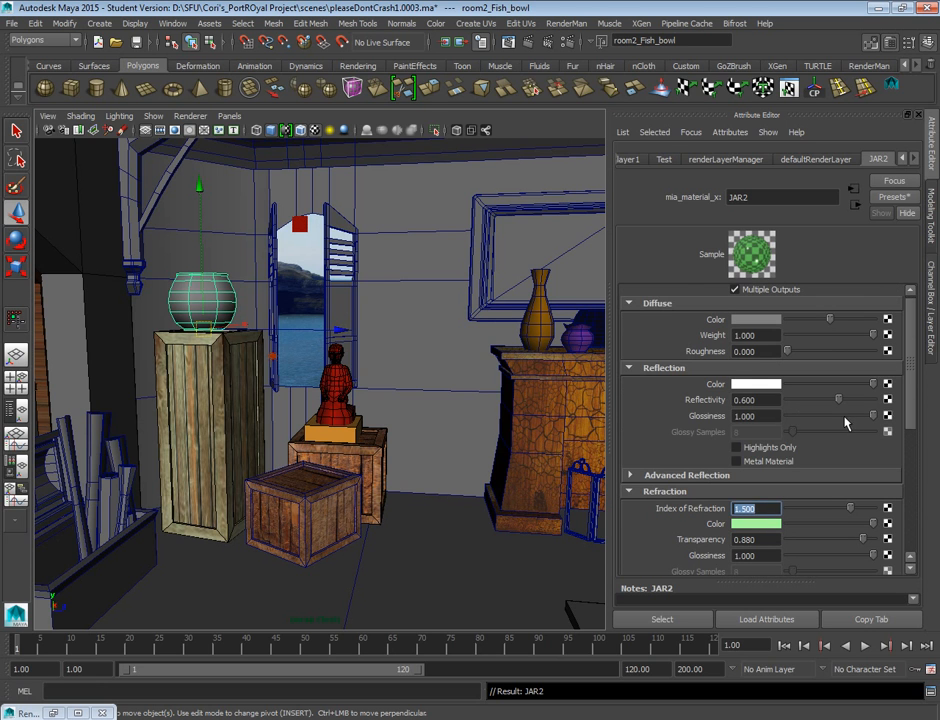
pyautogui.moveTo(842, 401); pyautogui.dragTo(879, 400)
pyautogui.scroll(1, 714, 372)
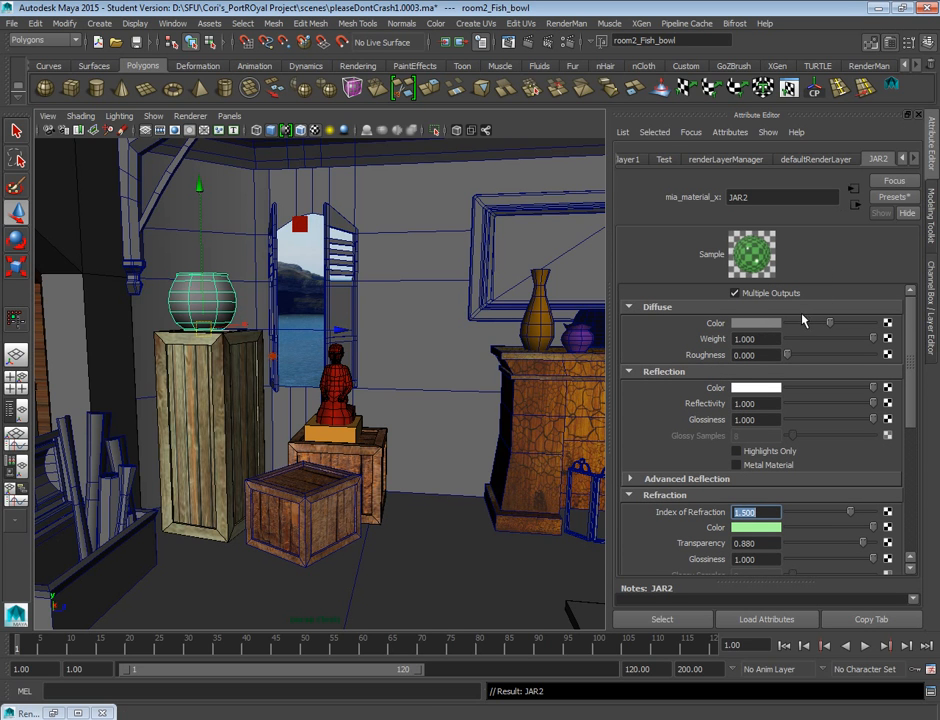
pyautogui.moveTo(872, 338); pyautogui.dragTo(721, 349)
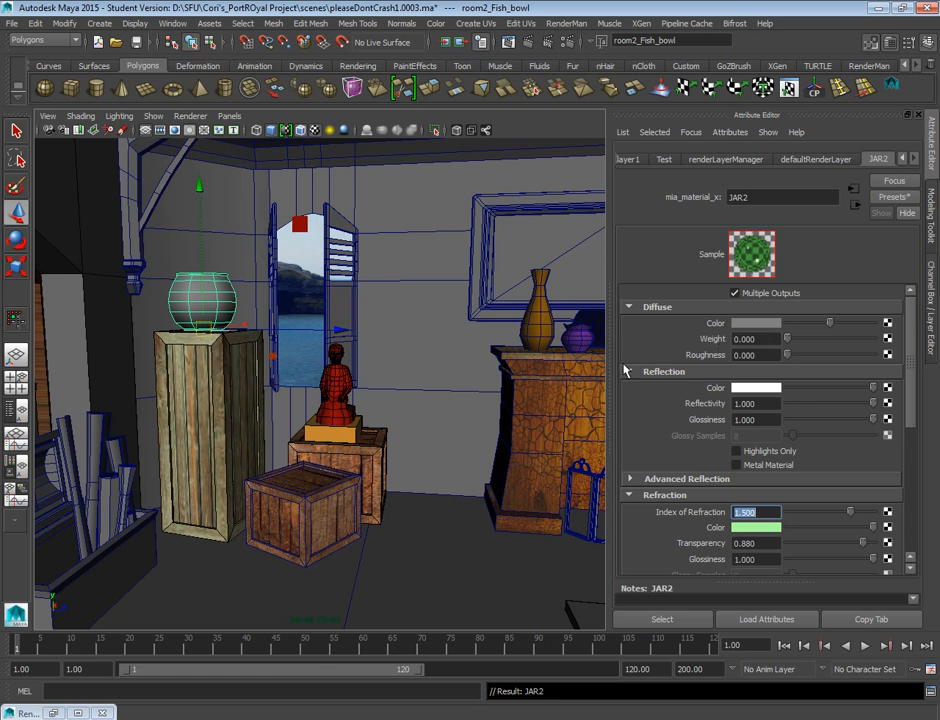
# Render the current frame of the Test layer with mental ray to check the green glass bowl, and close the render.
pyautogui.click(528, 41)
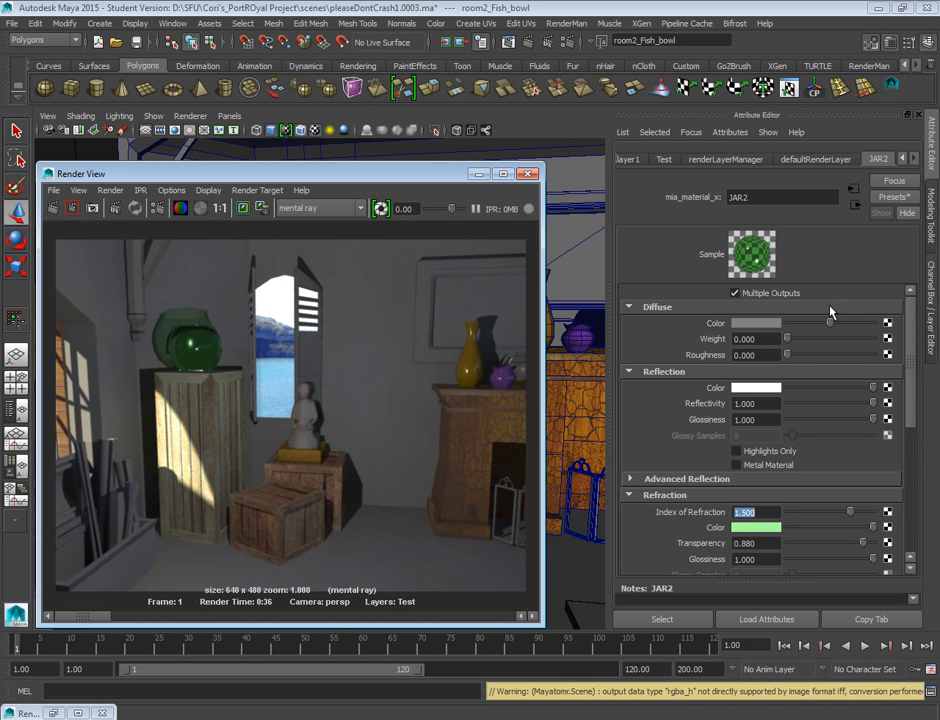
pyautogui.click(527, 175)
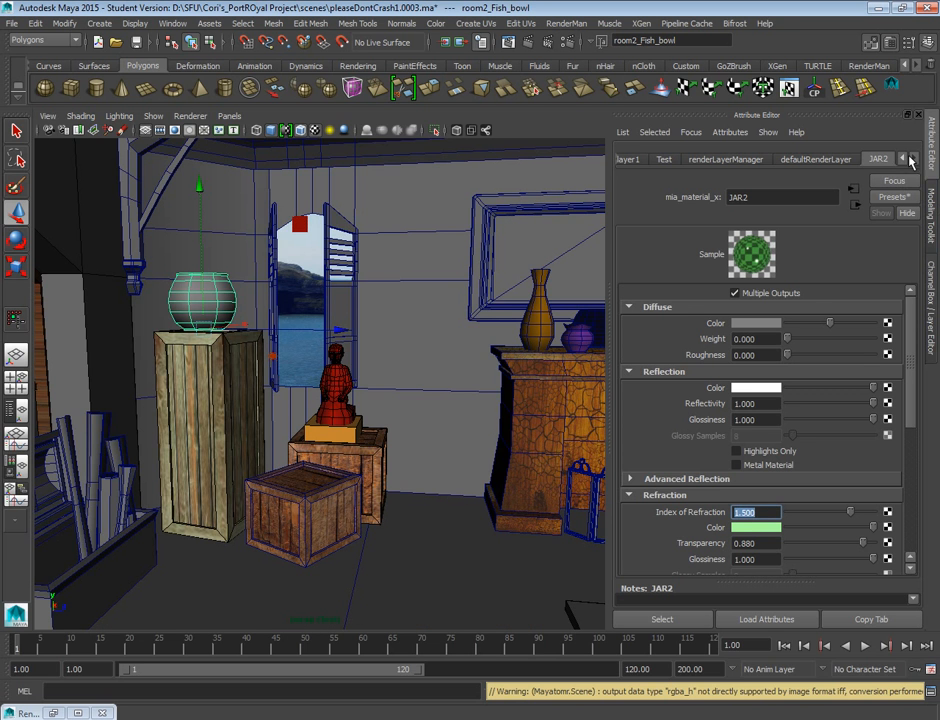
# Show the render layers and compare the statue's materials in masterLayer and Test, ending on the Test layer.
pyautogui.click(926, 46)
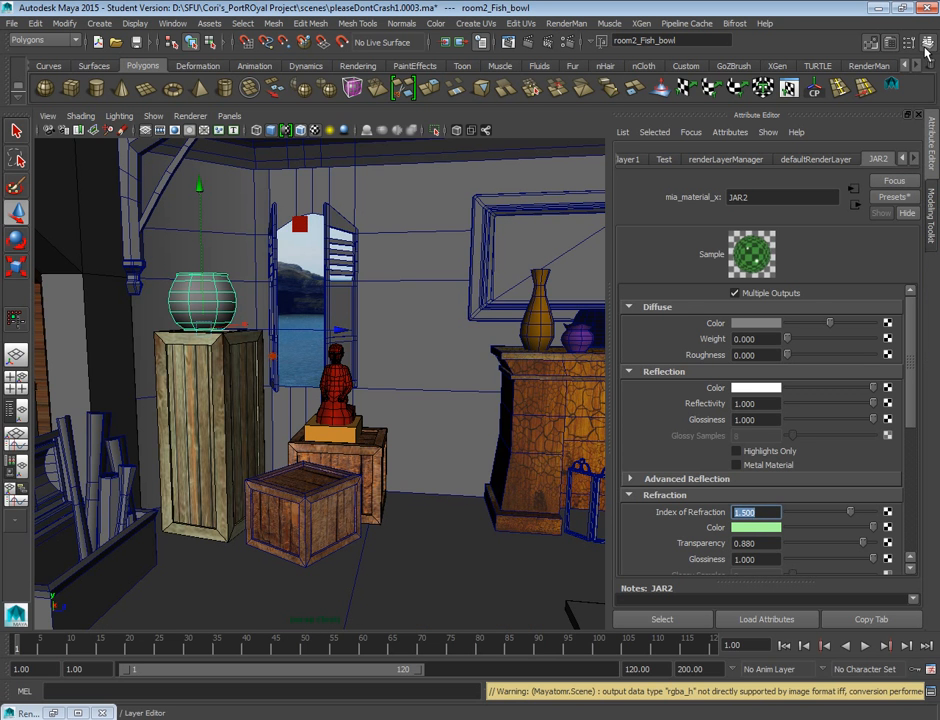
pyautogui.click(926, 46)
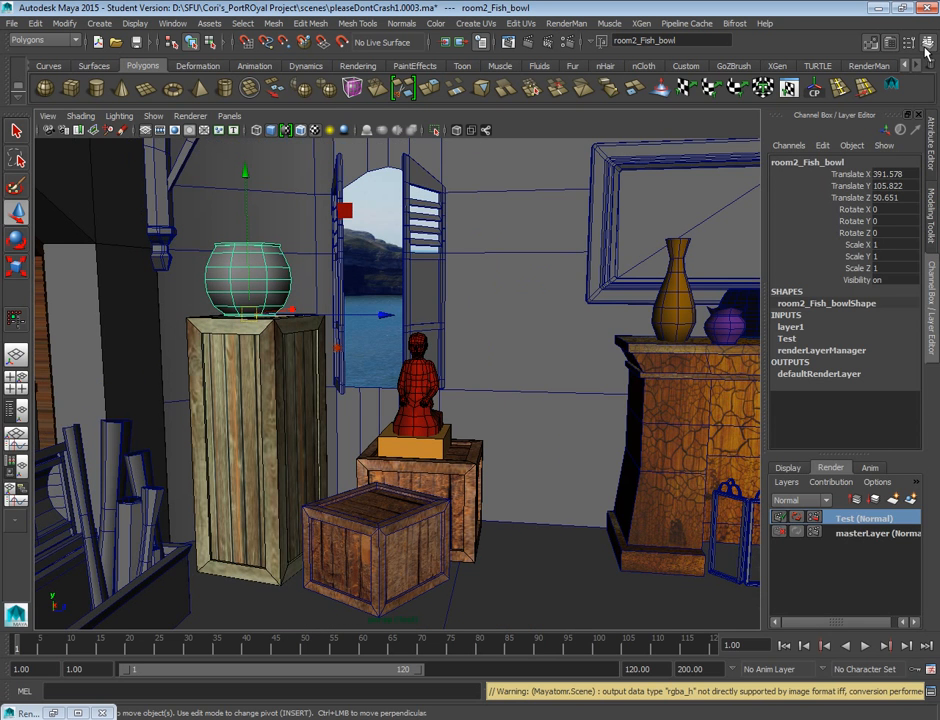
pyautogui.click(855, 535)
pyautogui.click(841, 520)
pyautogui.click(849, 534)
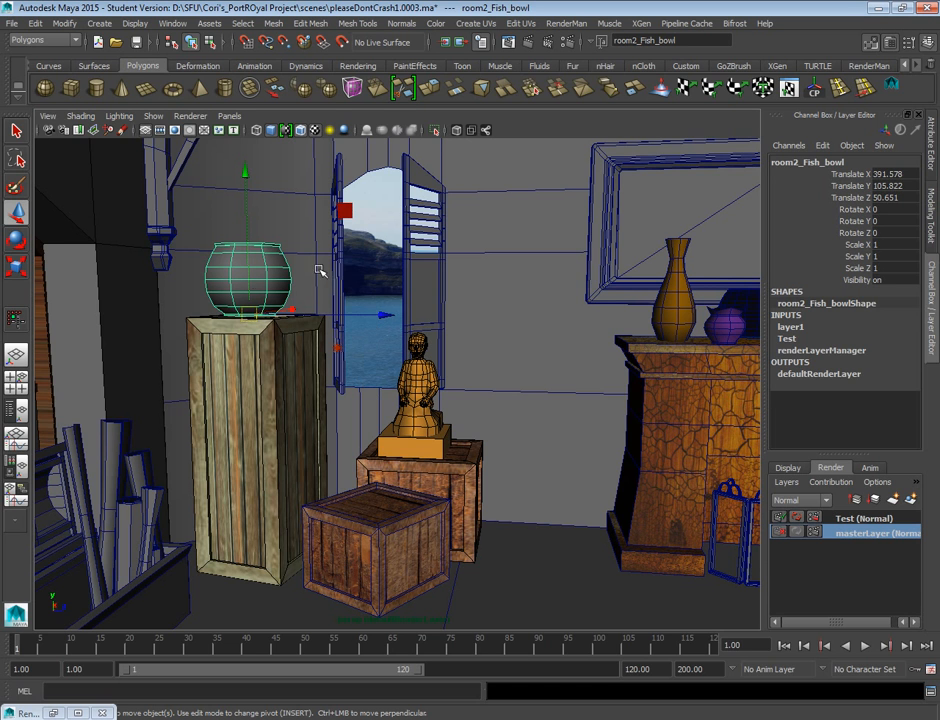
pyautogui.click(858, 519)
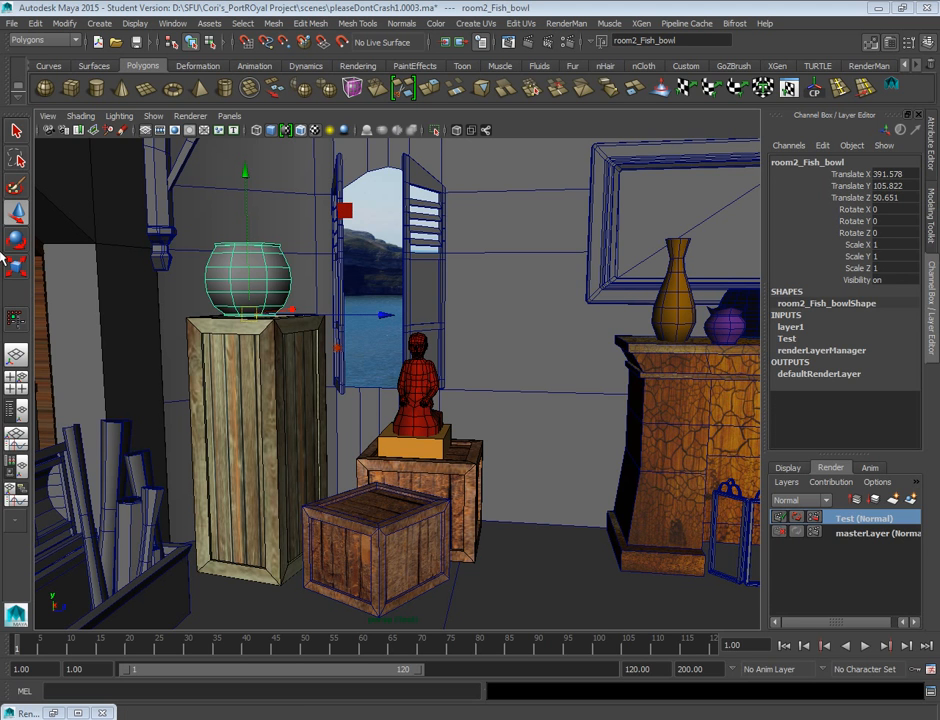
# Create a new Lambert material override for the Test render layer.
pyautogui.rightClick(853, 522)
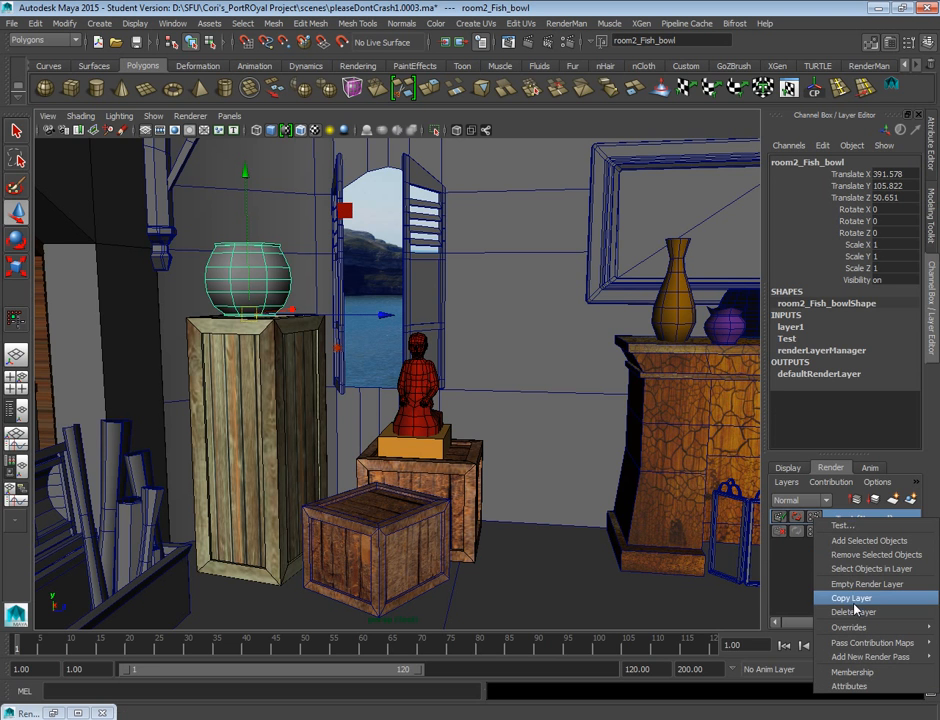
pyautogui.moveTo(855, 628)
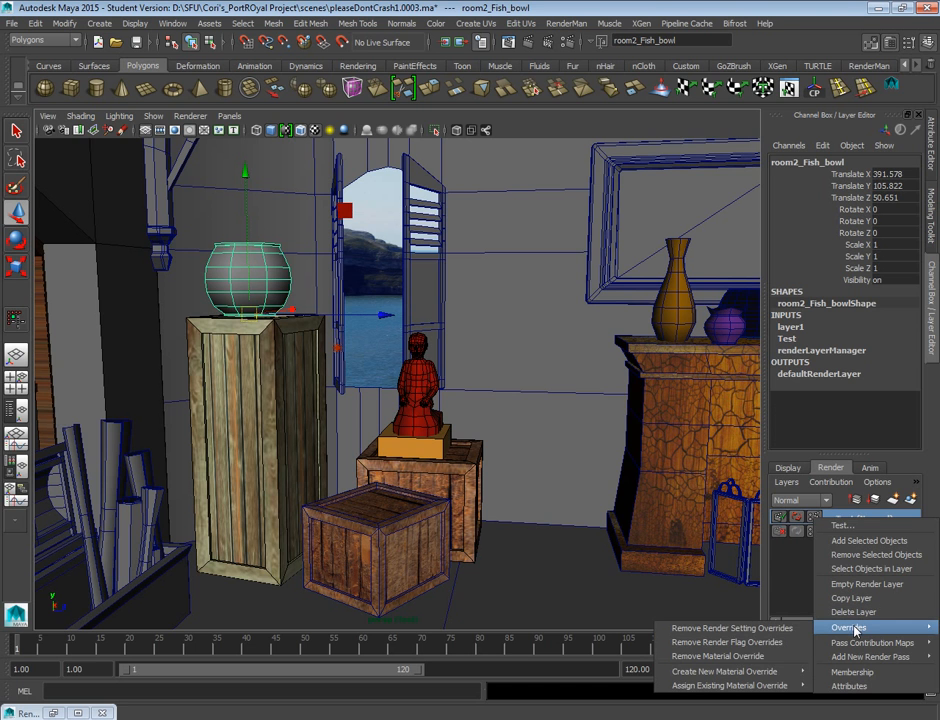
pyautogui.moveTo(779, 672)
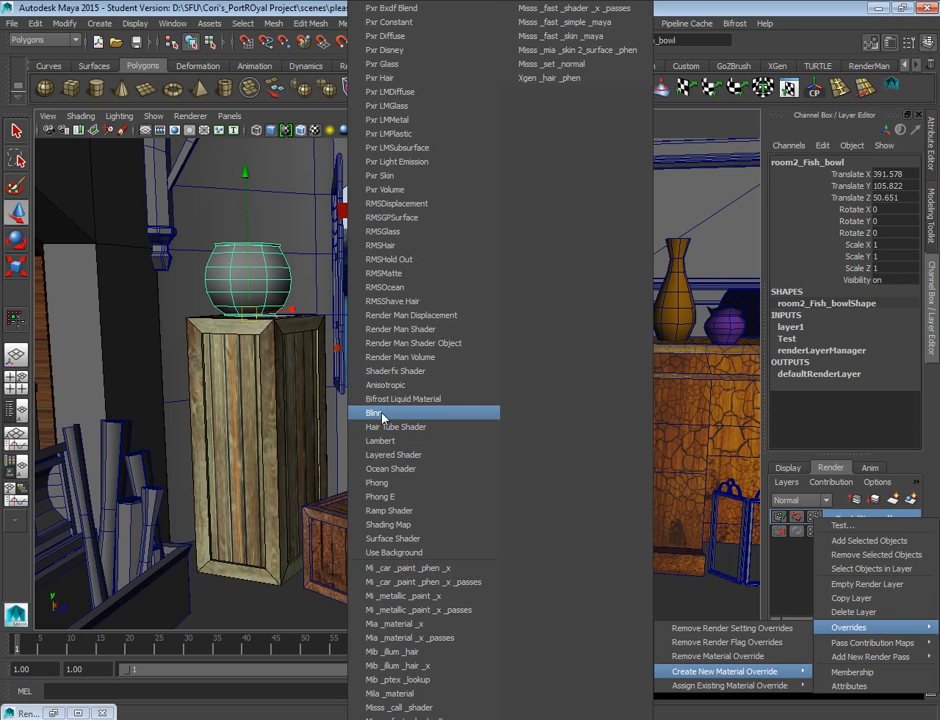
pyautogui.click(380, 441)
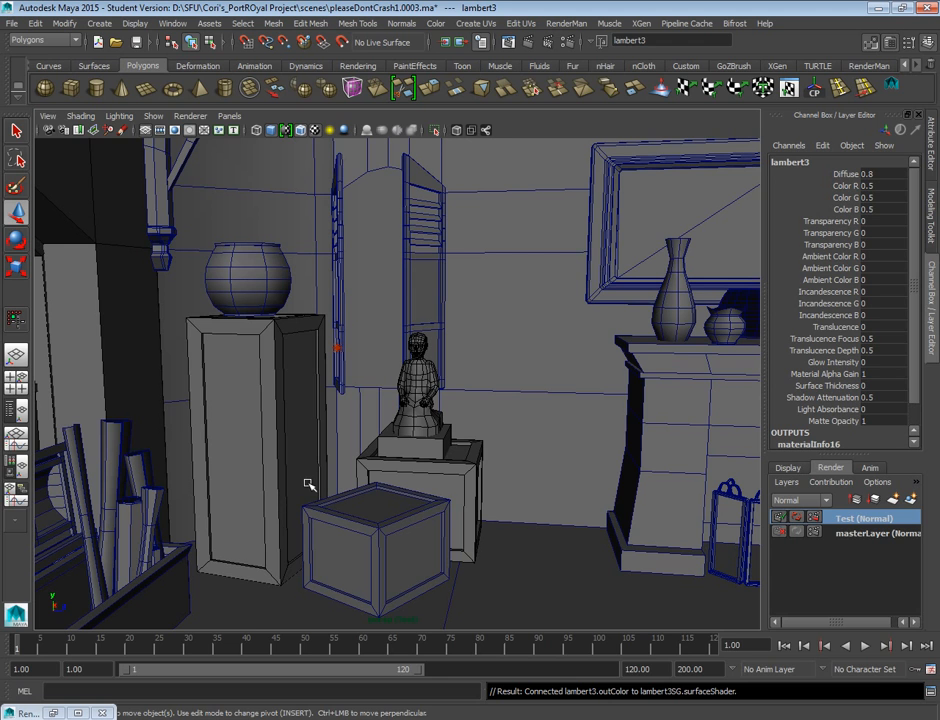
# Switch repeatedly between masterLayer and Test to compare the original scene materials with the Lambert override, ending on the Test layer.
pyautogui.click(870, 535)
pyautogui.click(853, 521)
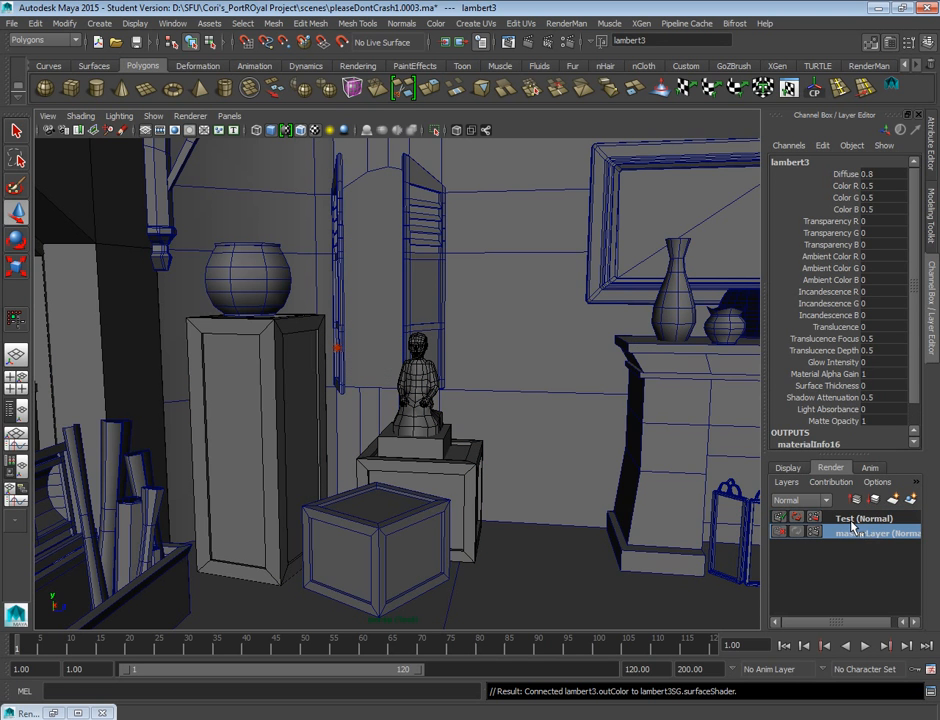
pyautogui.click(857, 537)
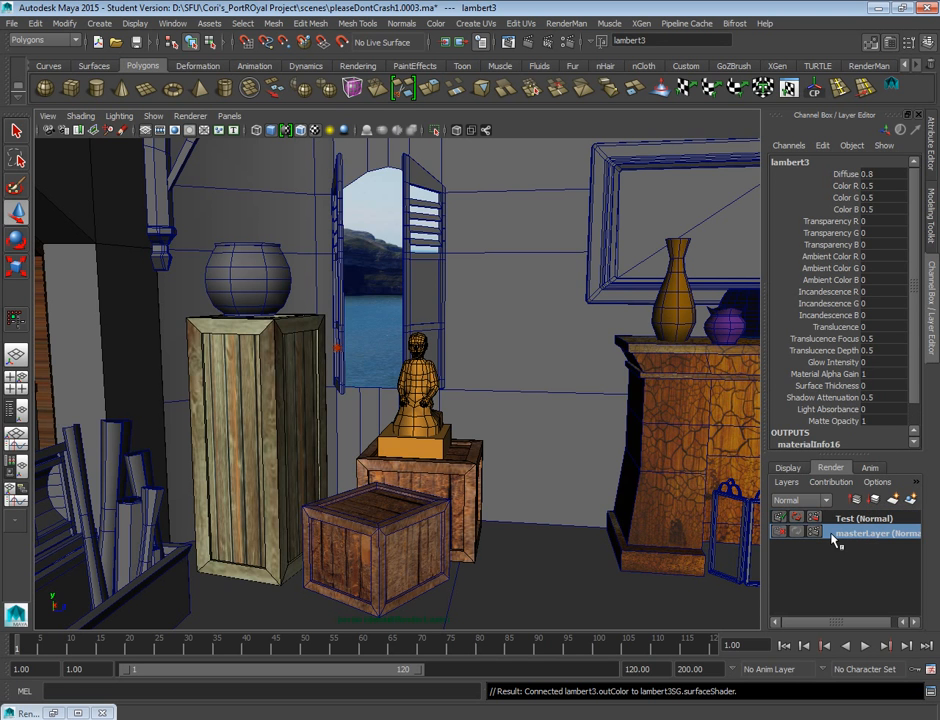
pyautogui.click(850, 521)
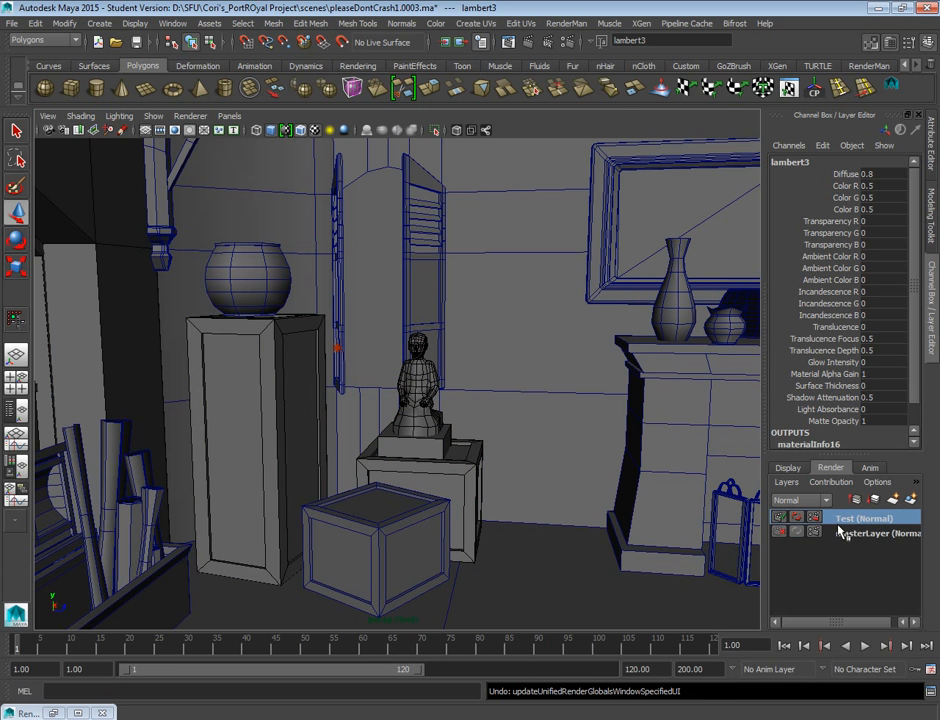
pyautogui.click(843, 535)
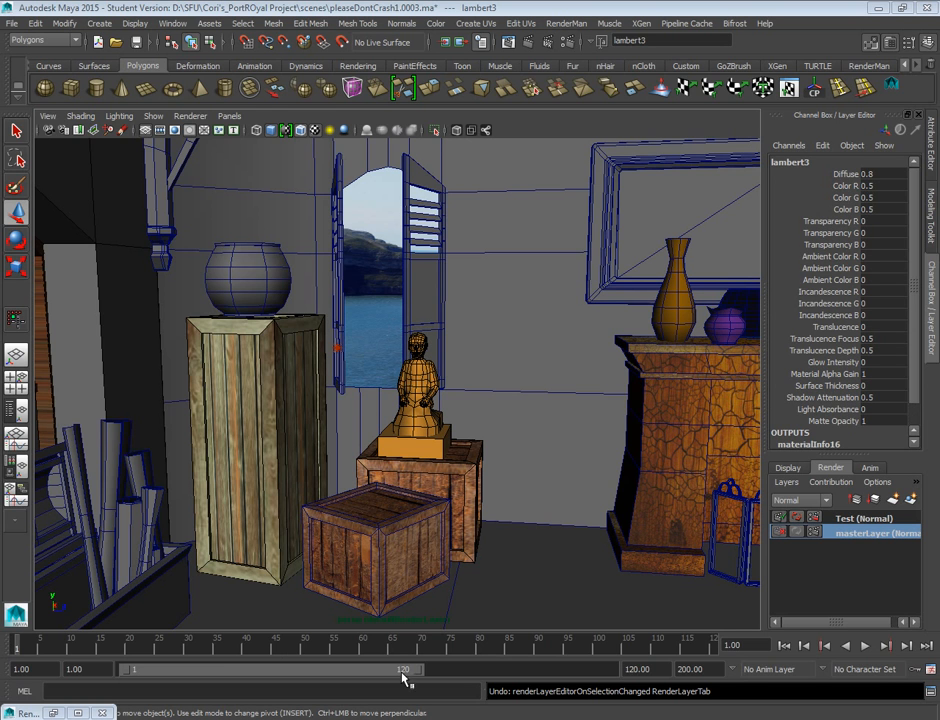
pyautogui.click(858, 521)
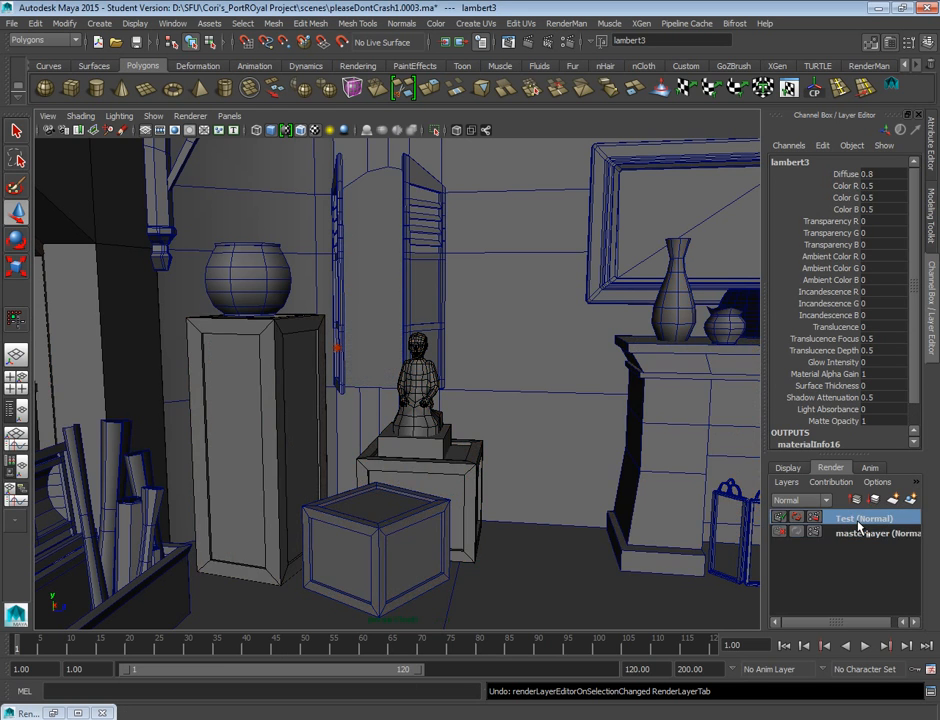
pyautogui.click(857, 536)
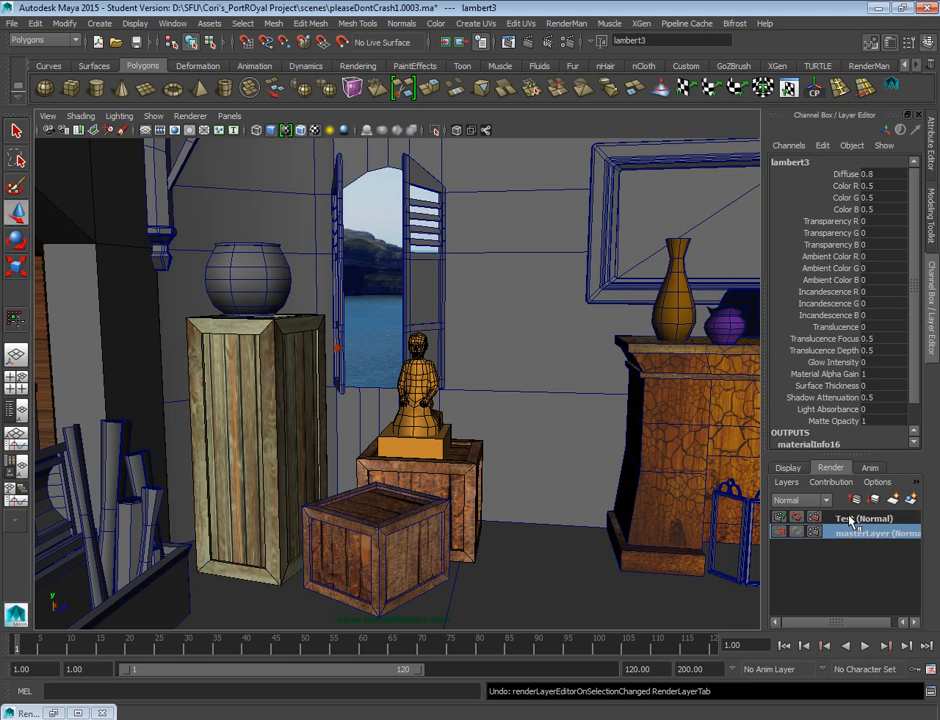
pyautogui.click(850, 521)
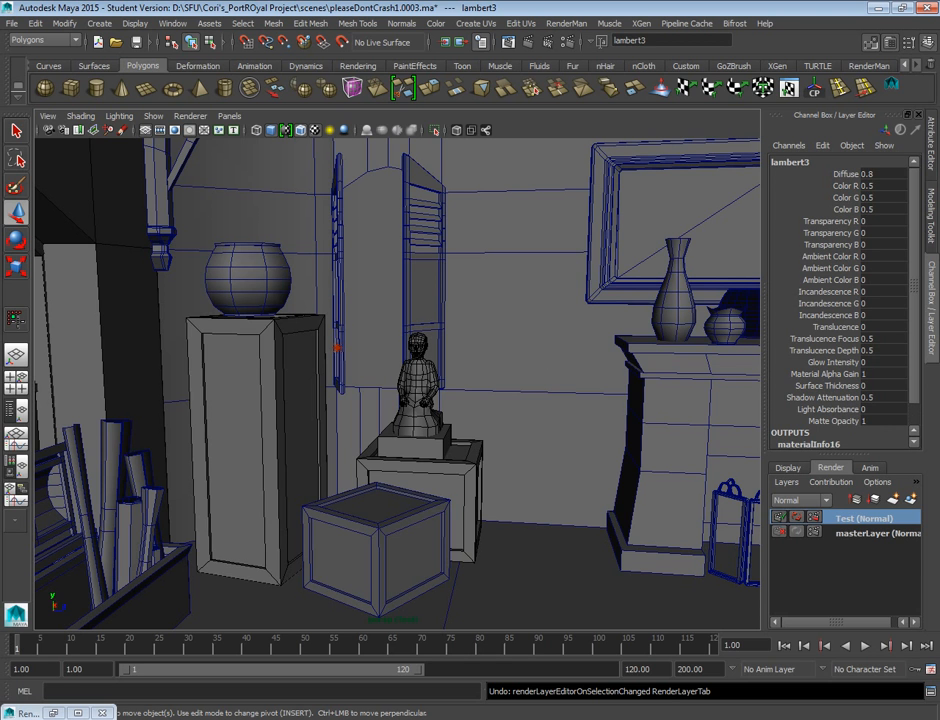
# Undo the recent layer switches and the Lambert material override on the Test render layer.
pyautogui.hotkey('ctrl', 'z')
pyautogui.hotkey('ctrl', 'z')
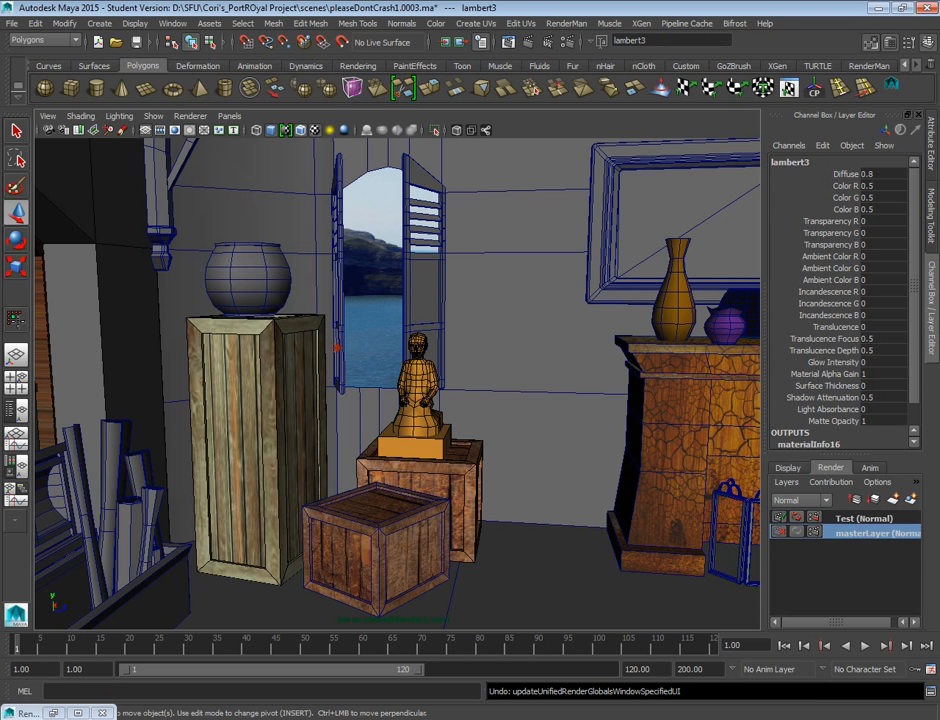
pyautogui.hotkey('ctrl', 'z')
pyautogui.hotkey('ctrl', 'z')
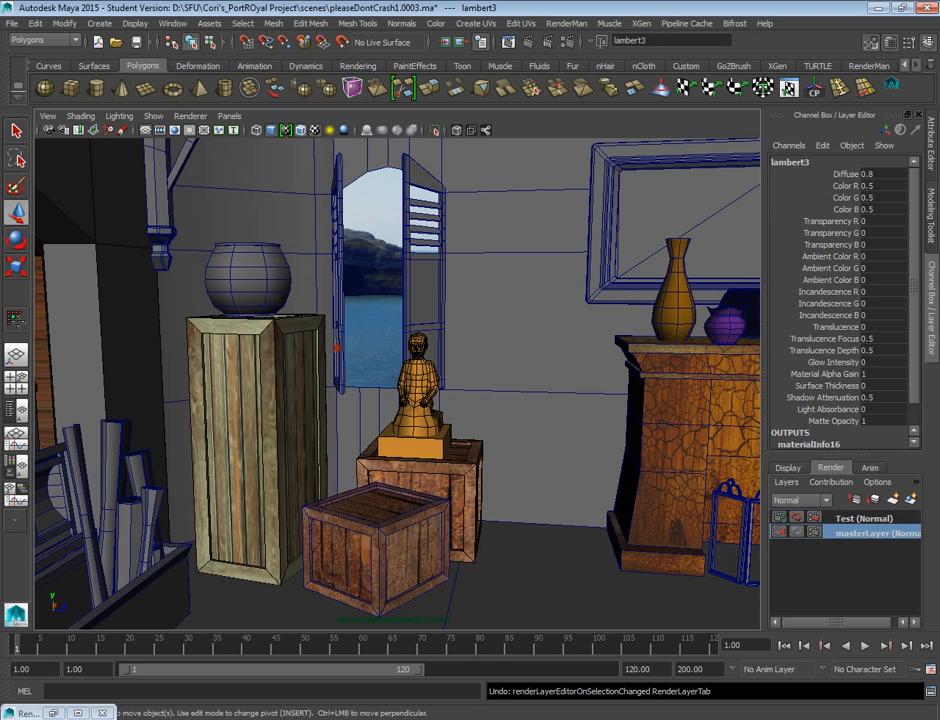
pyautogui.hotkey('ctrl', 'z')
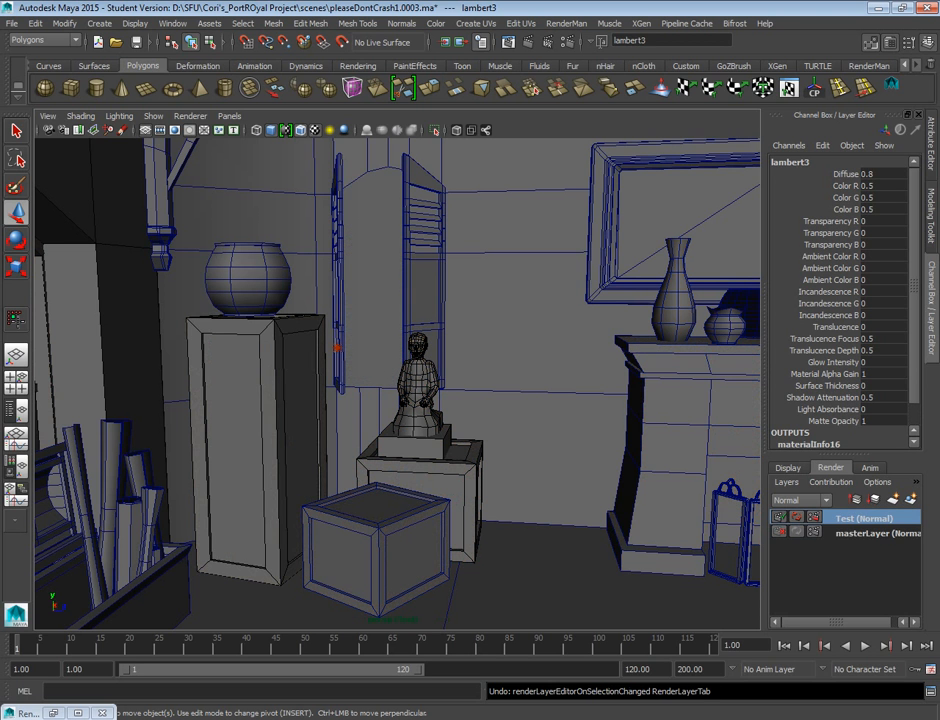
pyautogui.hotkey('ctrl', 'z')
pyautogui.hotkey('ctrl', 'z')
pyautogui.hotkey('ctrl', 'z')
pyautogui.hotkey('ctrl', 'z')
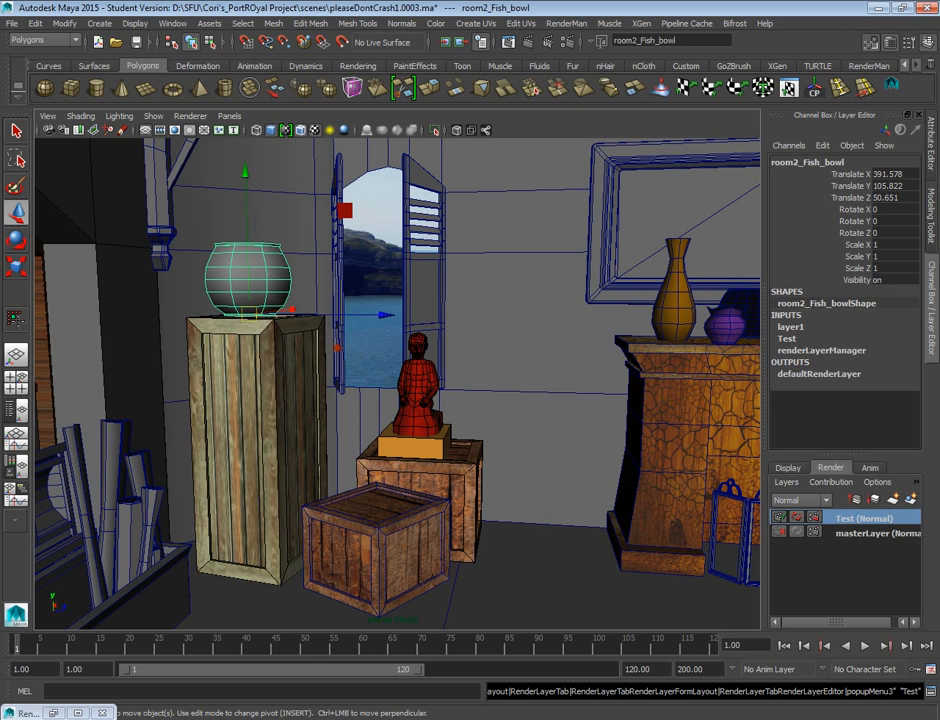